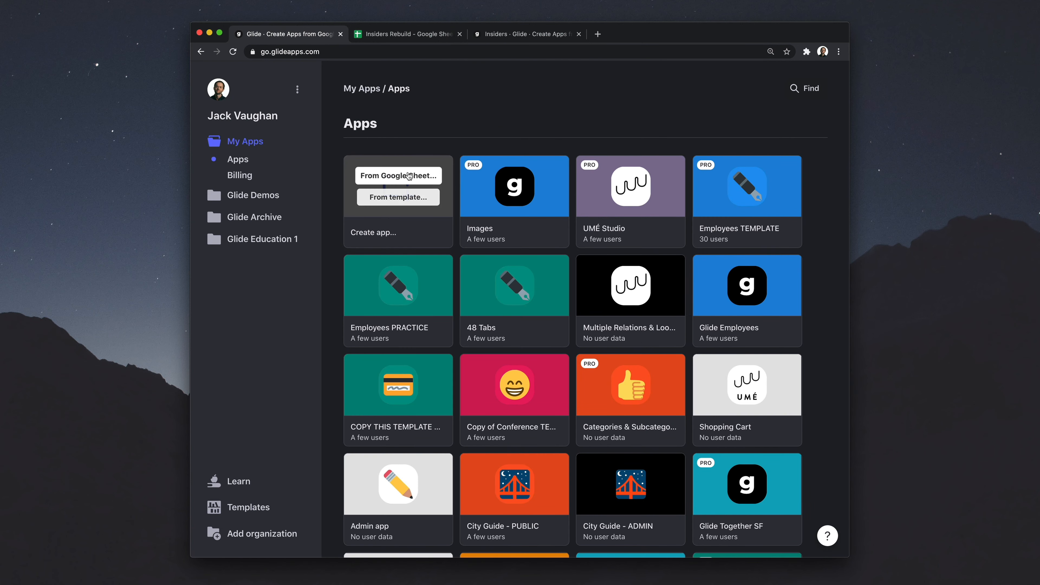
# Create a new Glide app from the Insiders Rebuild Google Sheet
pyautogui.click(409, 175)
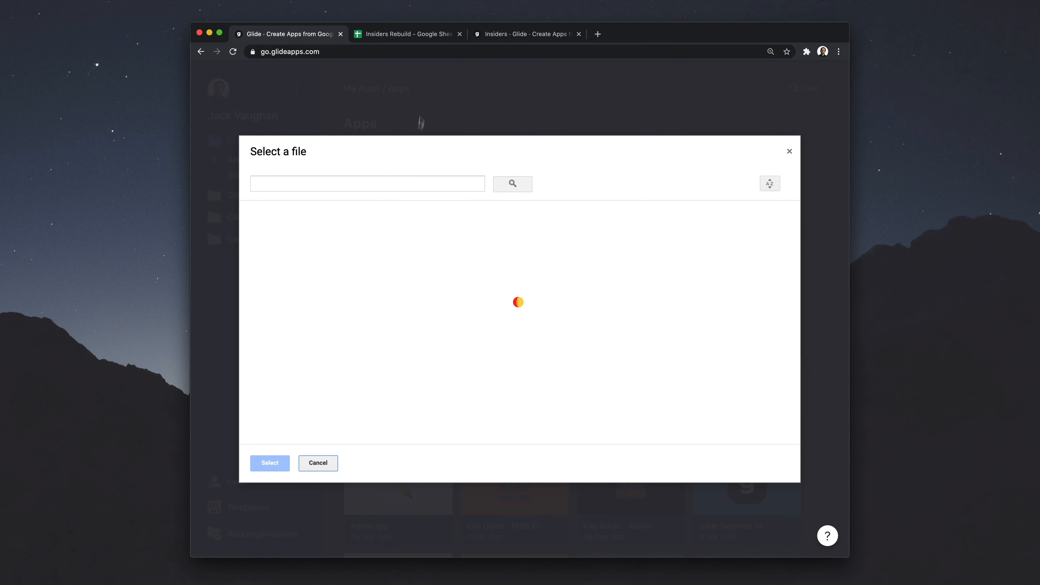
pyautogui.click(422, 36)
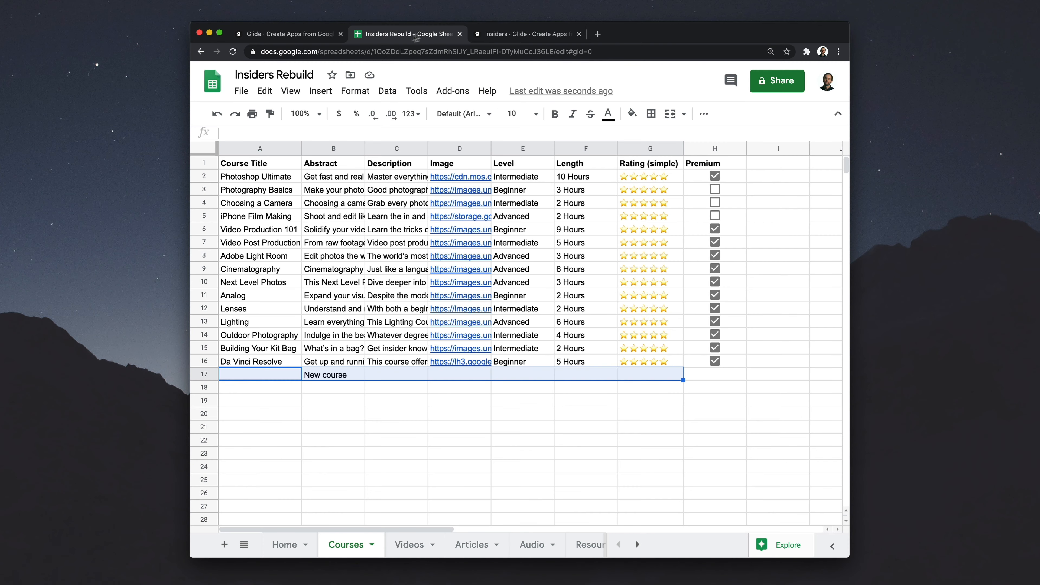
pyautogui.click(294, 36)
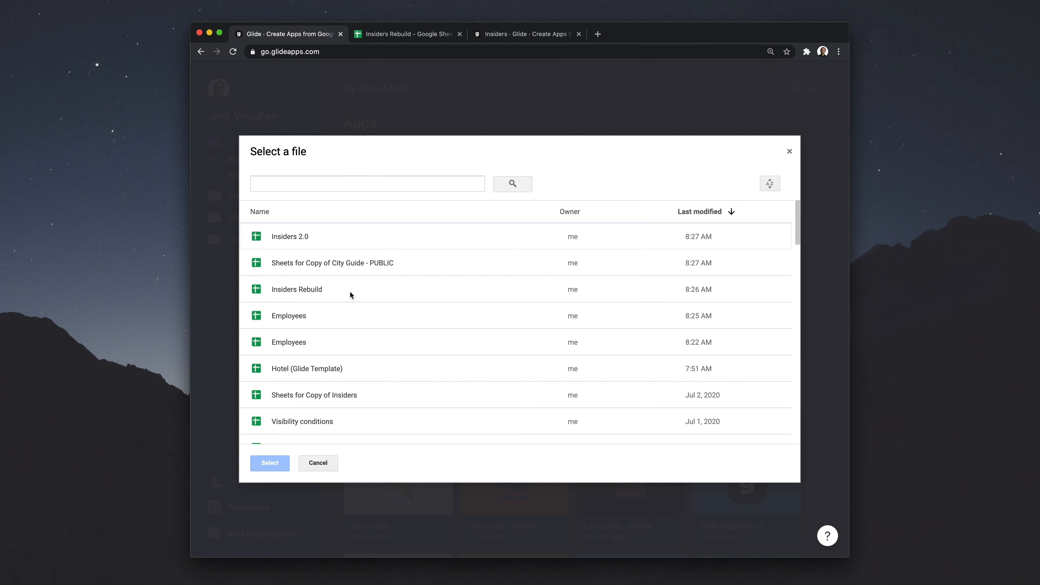
pyautogui.doubleClick(365, 289)
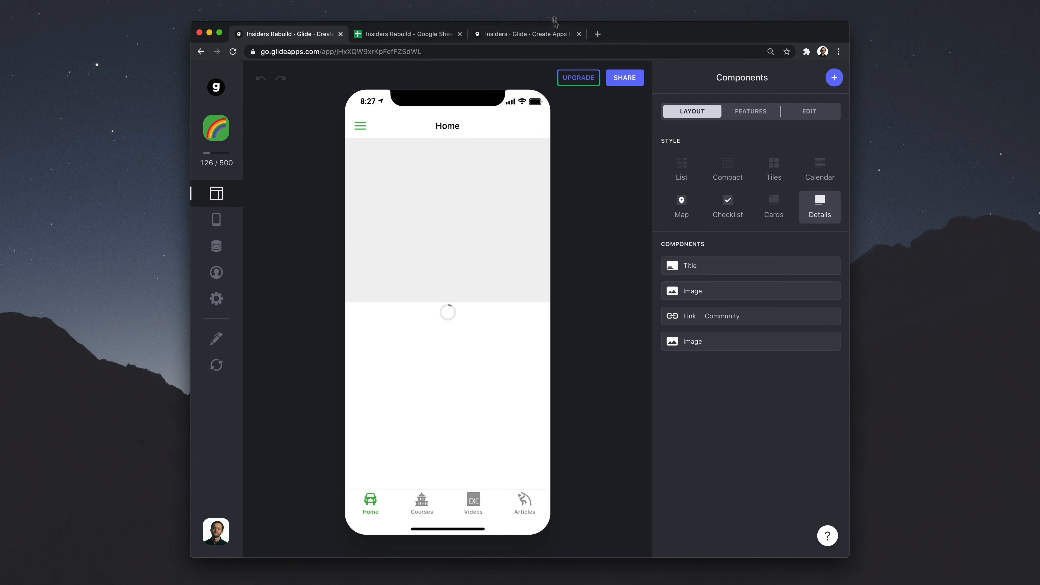
# Examine the finished Insiders app's Home screen and its component list as the reference for the rebuild
pyautogui.click(549, 32)
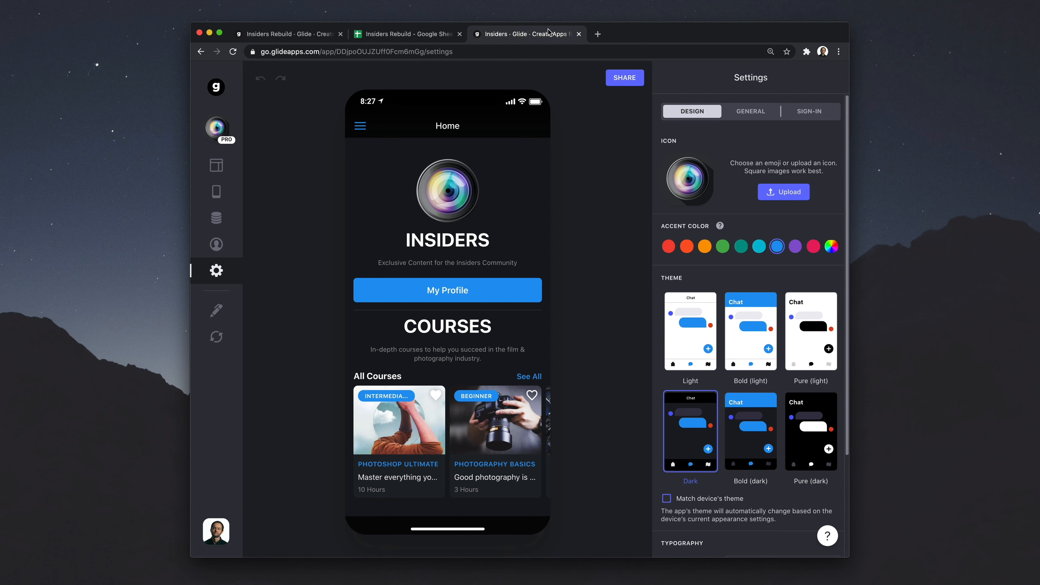
pyautogui.click(208, 163)
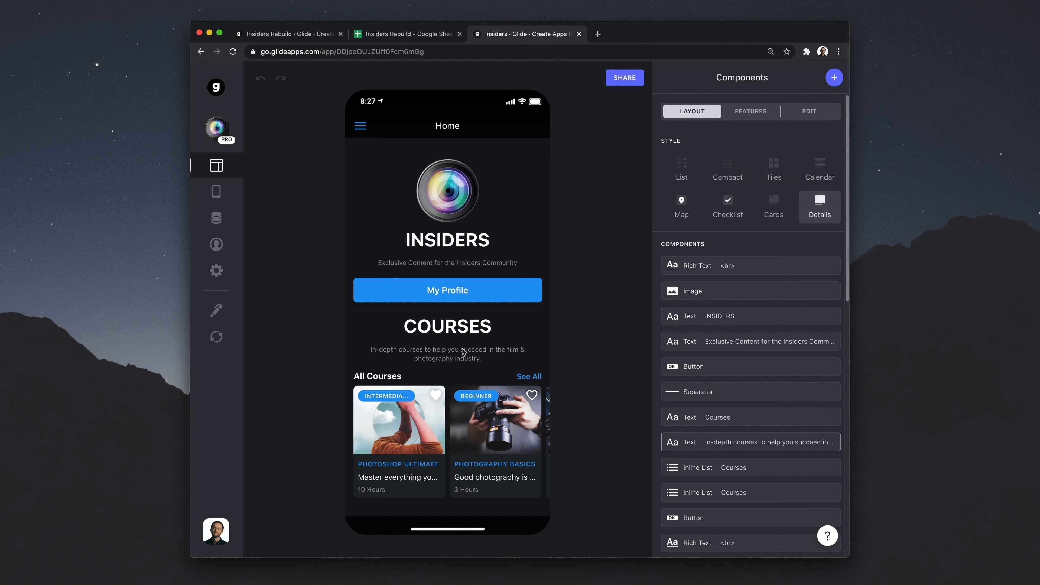
pyautogui.scroll(-3, 463, 352)
pyautogui.scroll(-1, 462, 352)
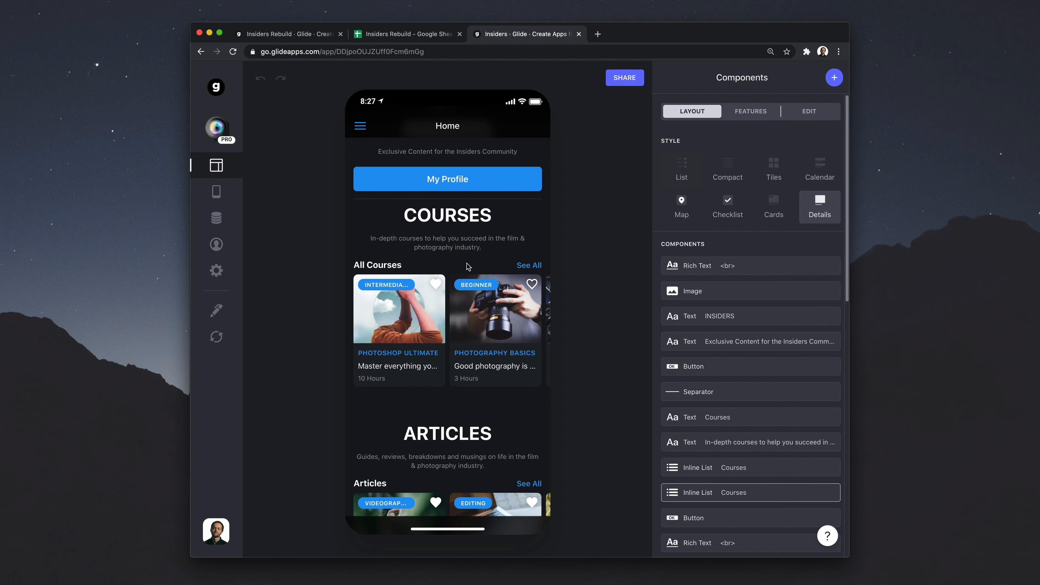
pyautogui.scroll(-3, 466, 267)
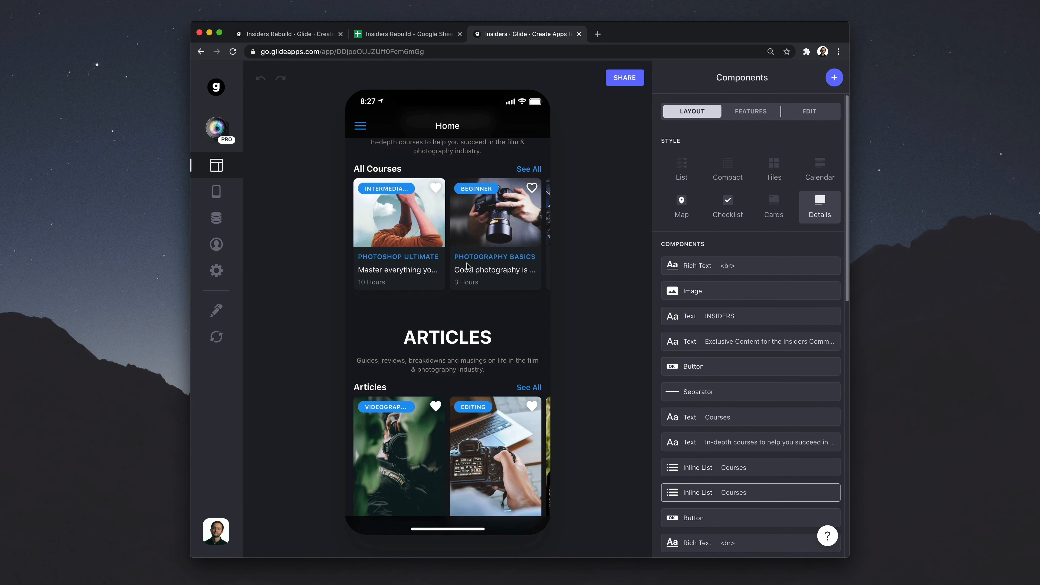
pyautogui.scroll(-3, 466, 267)
pyautogui.scroll(-1, 819, 508)
pyautogui.scroll(-6, 819, 508)
pyautogui.scroll(-4, 463, 405)
pyautogui.scroll(-3, 464, 406)
pyautogui.scroll(-1, 781, 417)
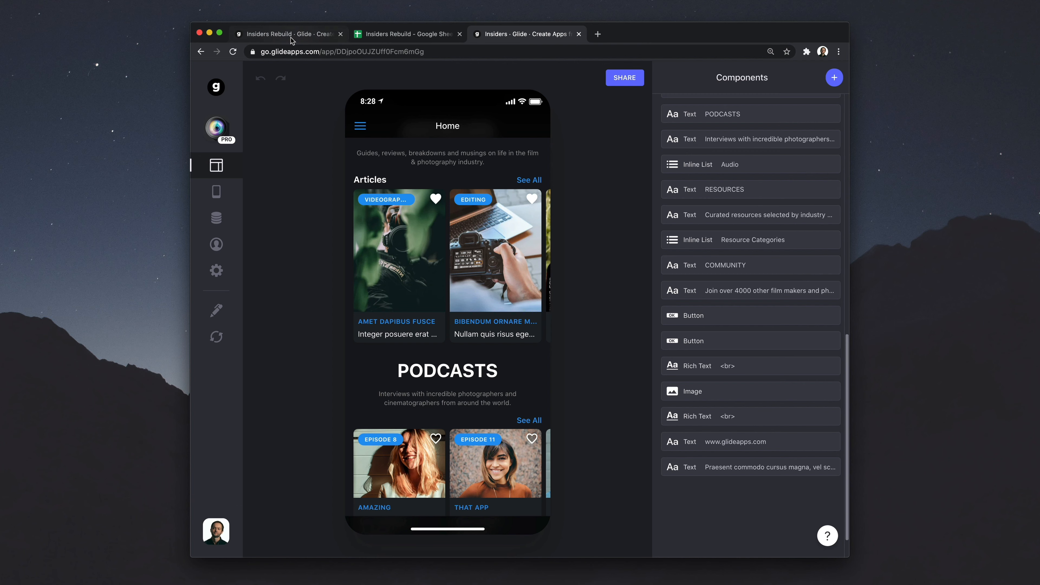
# Compare the rebuild app's generated Home screen with the headers and links in the spreadsheet's Home sheet
pyautogui.click(290, 36)
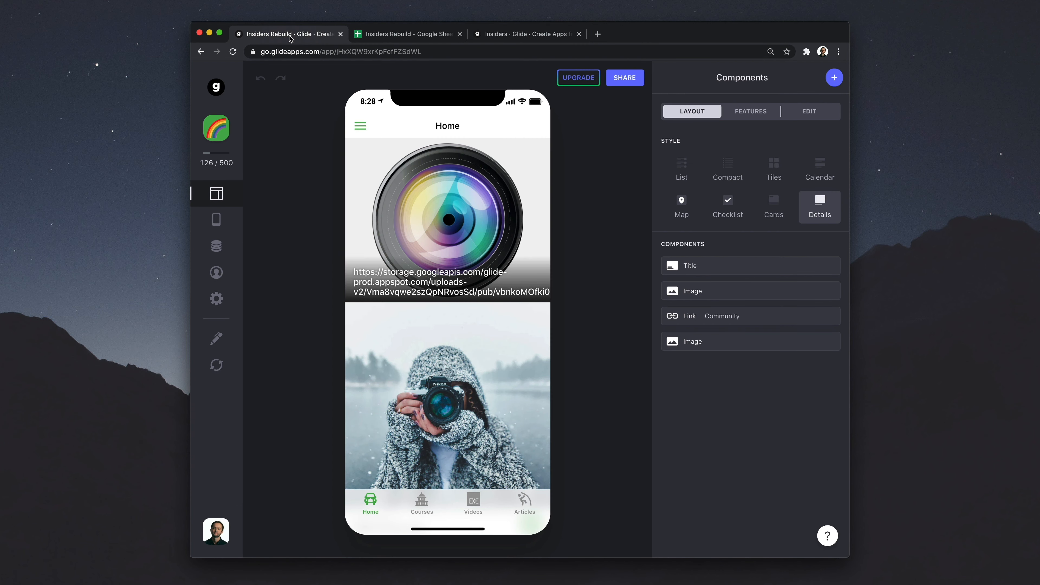
pyautogui.click(390, 36)
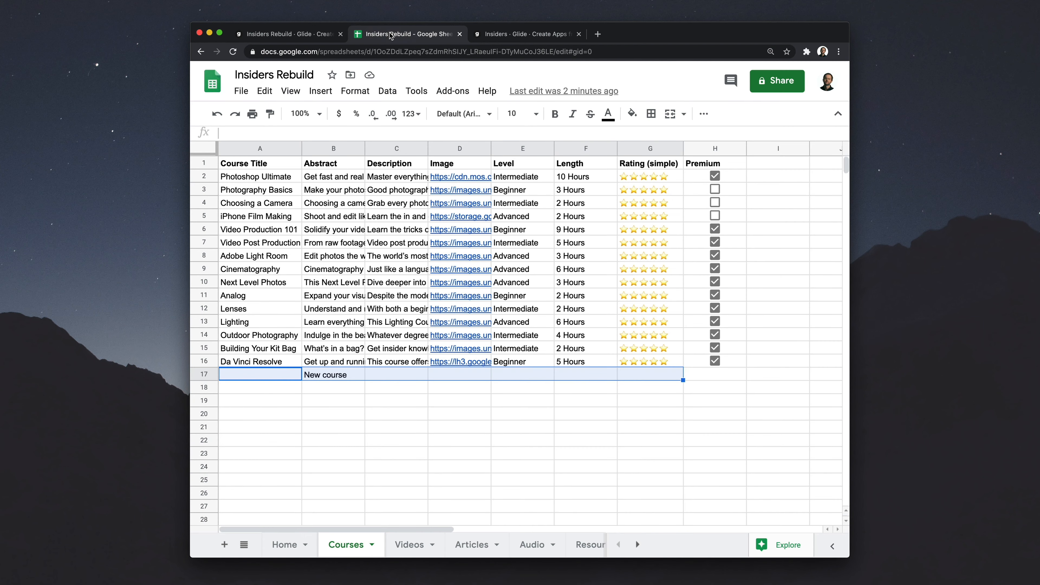
pyautogui.click(289, 551)
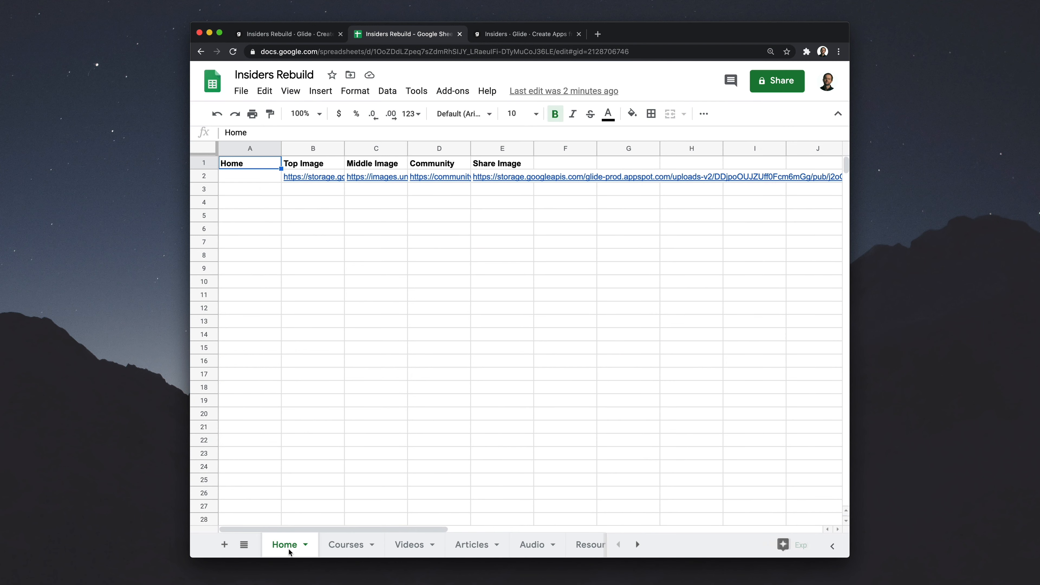
pyautogui.keyDown('shift'); pyautogui.click(509, 179); pyautogui.keyUp('shift')
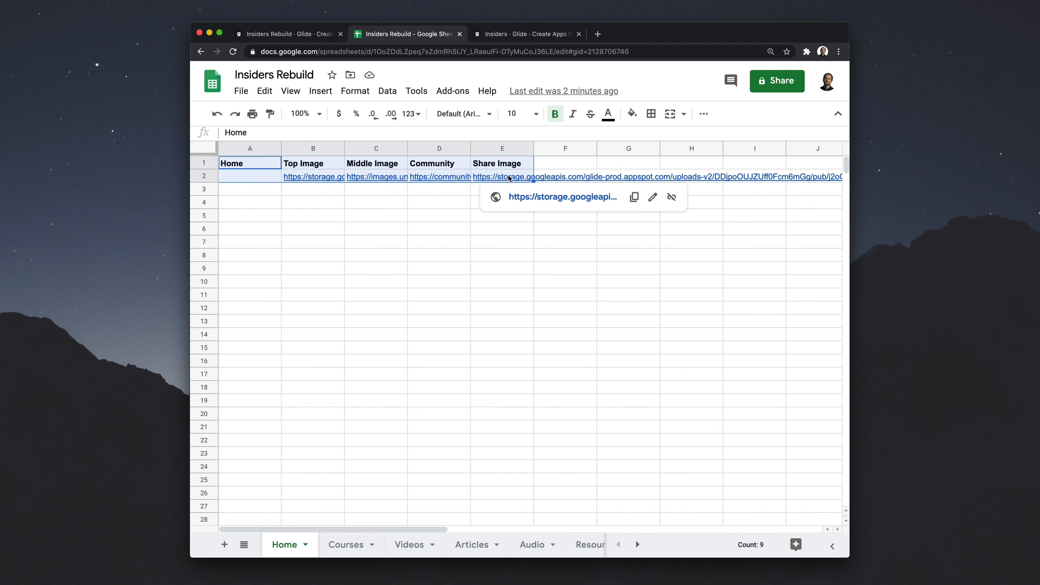
# Delete the Home, Videos and Articles tabs from the Insiders Rebuild app and open the Courses screen's layout settings
pyautogui.click(311, 39)
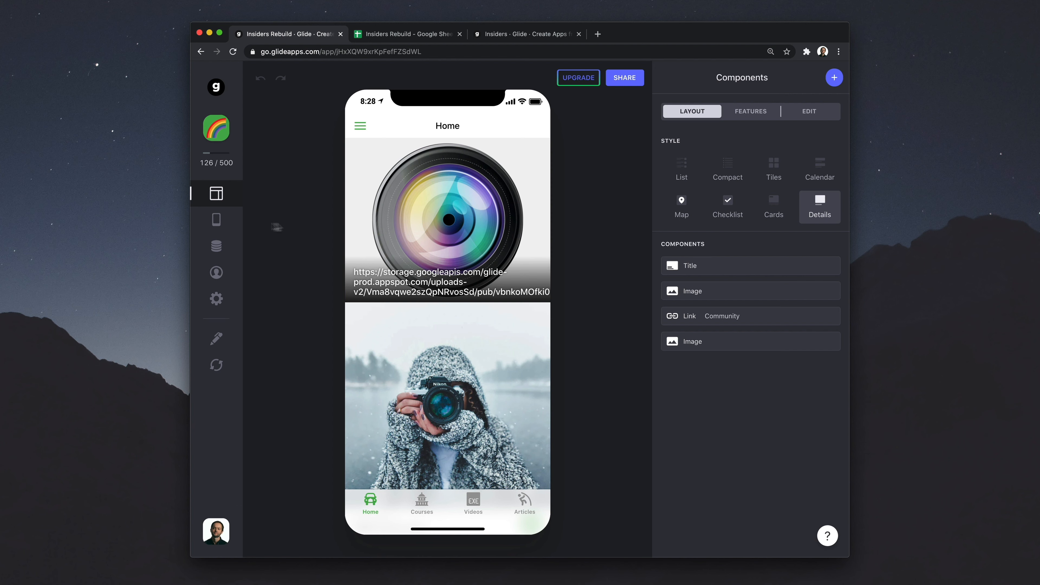
pyautogui.click(215, 225)
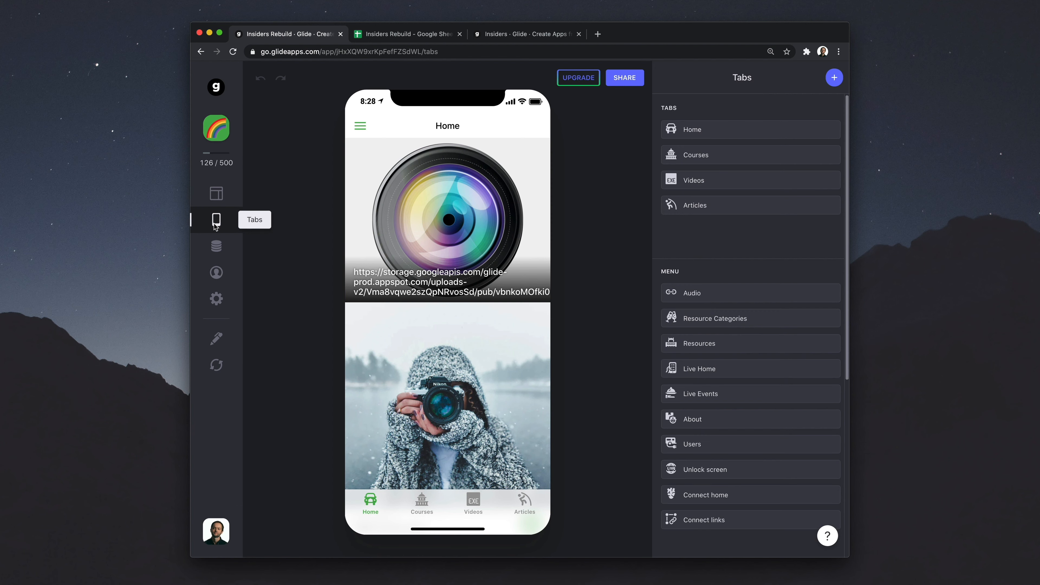
pyautogui.click(803, 128)
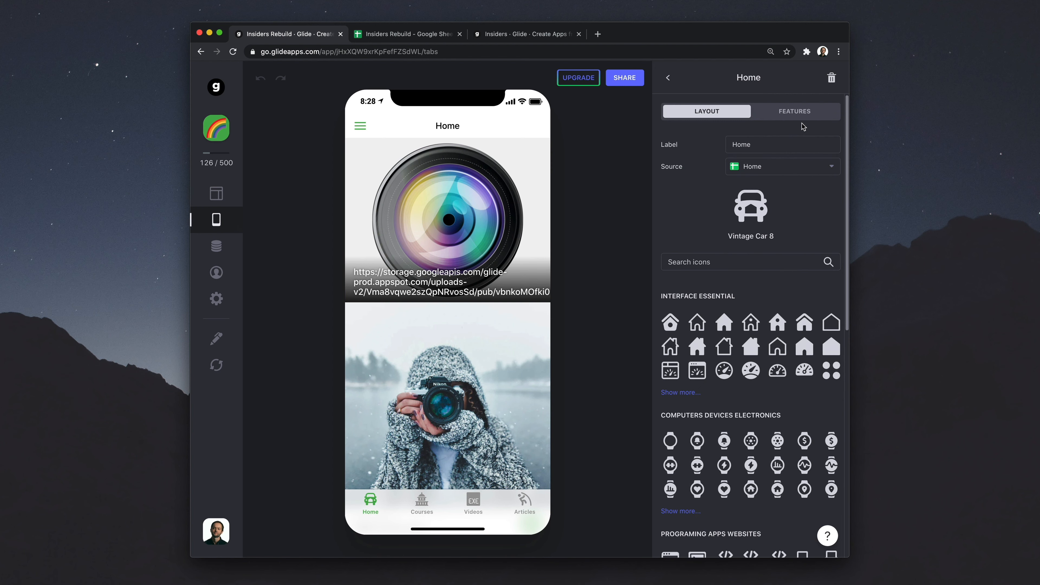
pyautogui.click(831, 77)
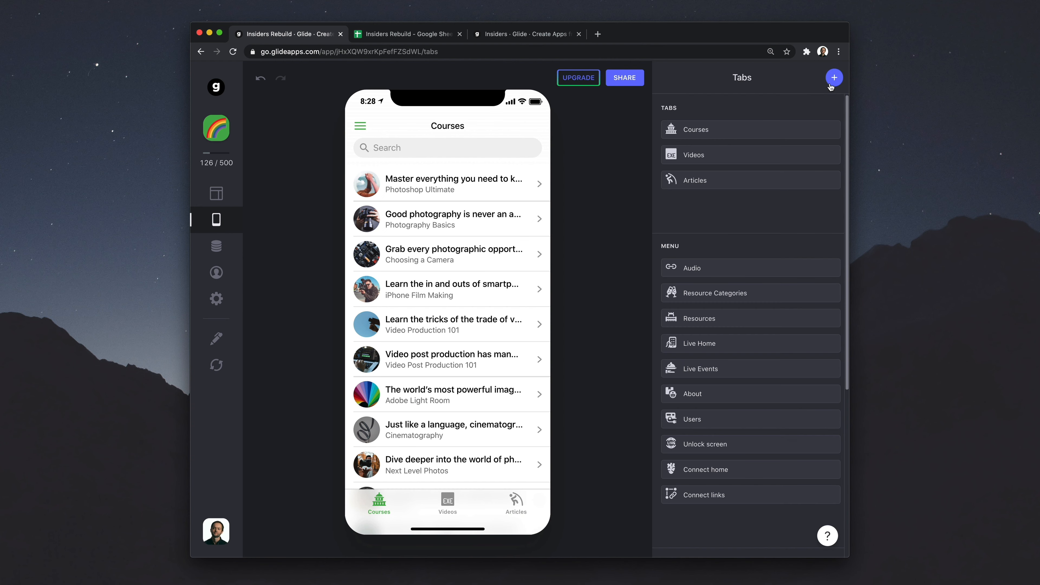
pyautogui.click(760, 158)
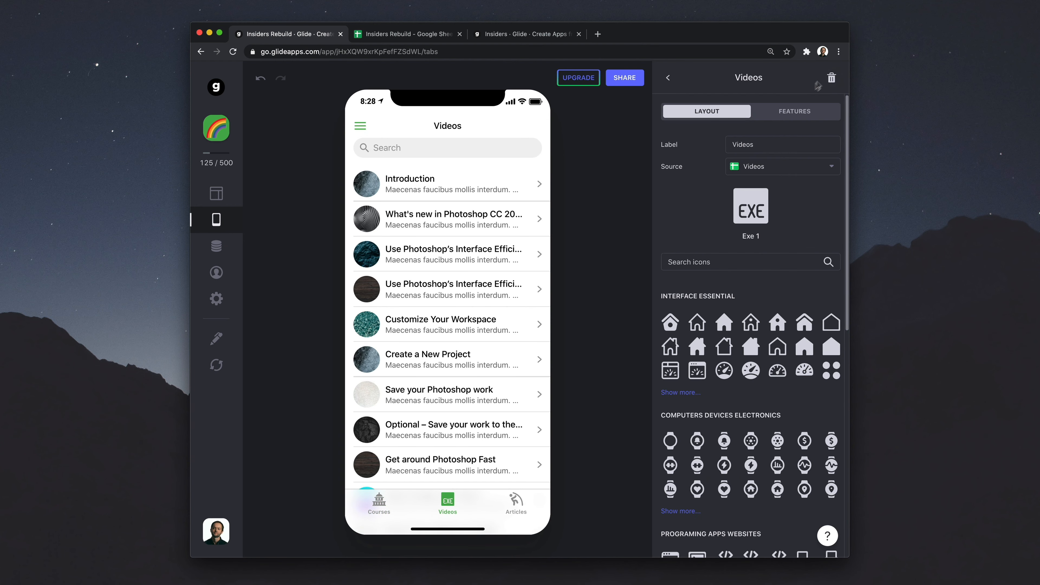
pyautogui.click(824, 79)
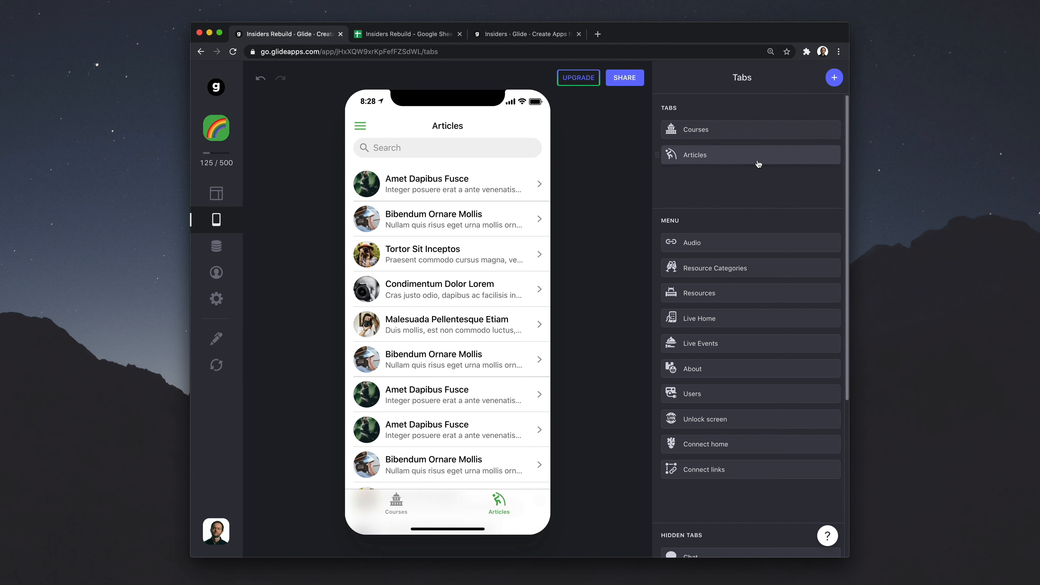
pyautogui.click(757, 158)
pyautogui.click(831, 78)
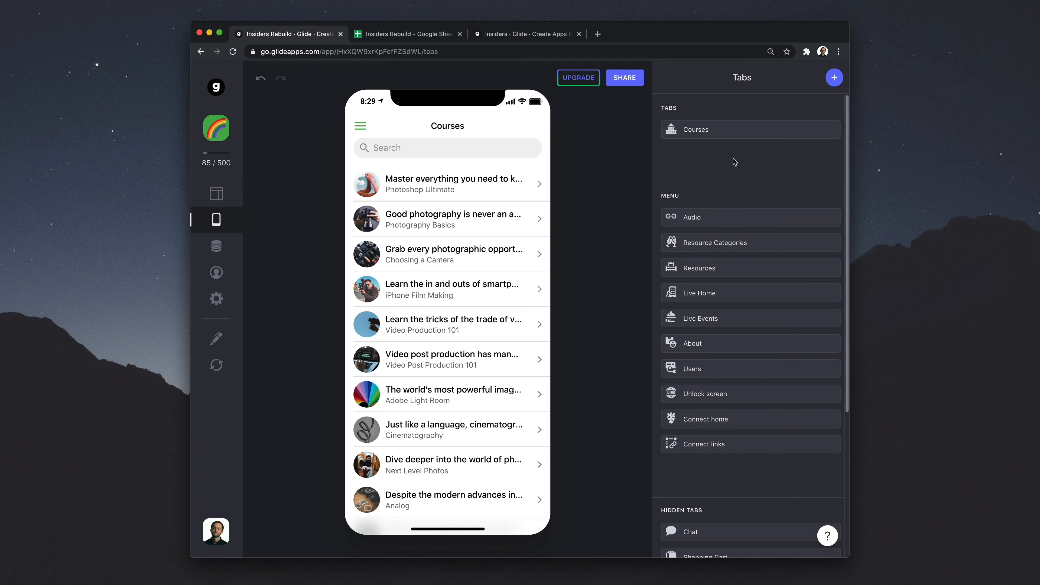
pyautogui.click(213, 195)
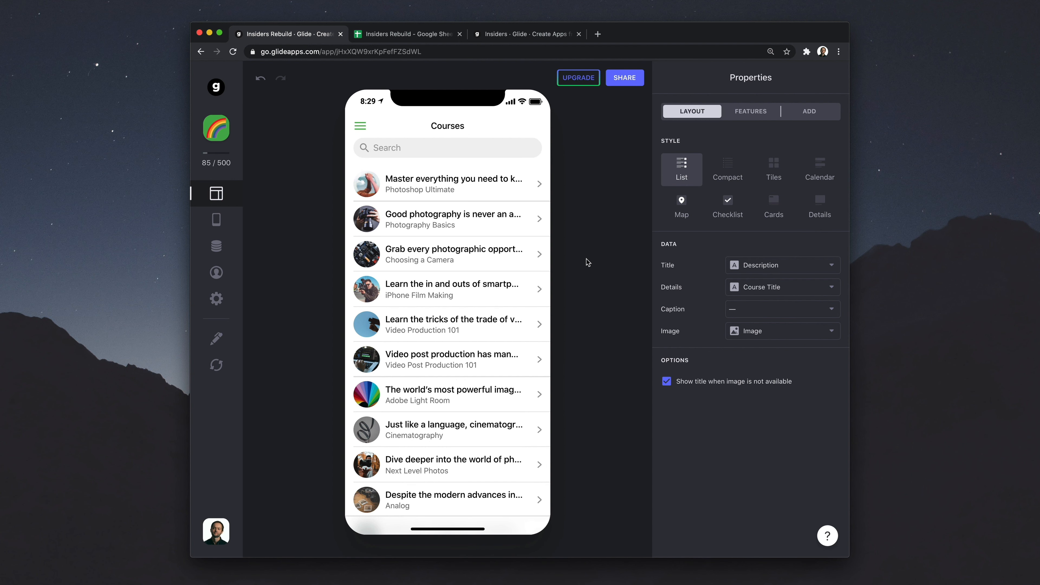
# Switch to the finished Insiders app and examine the card design of its Courses screen
pyautogui.click(522, 33)
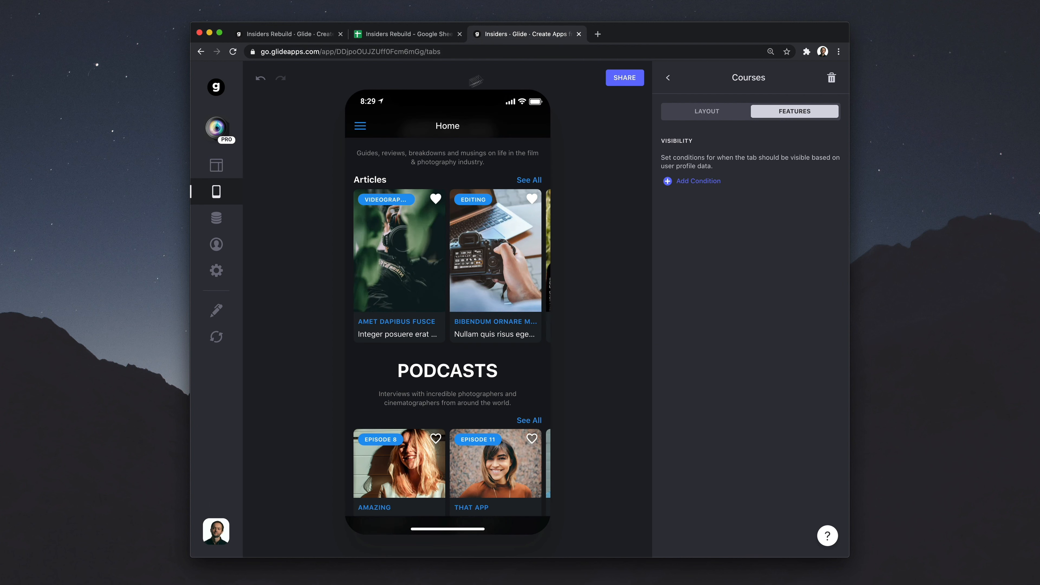
pyautogui.click(360, 128)
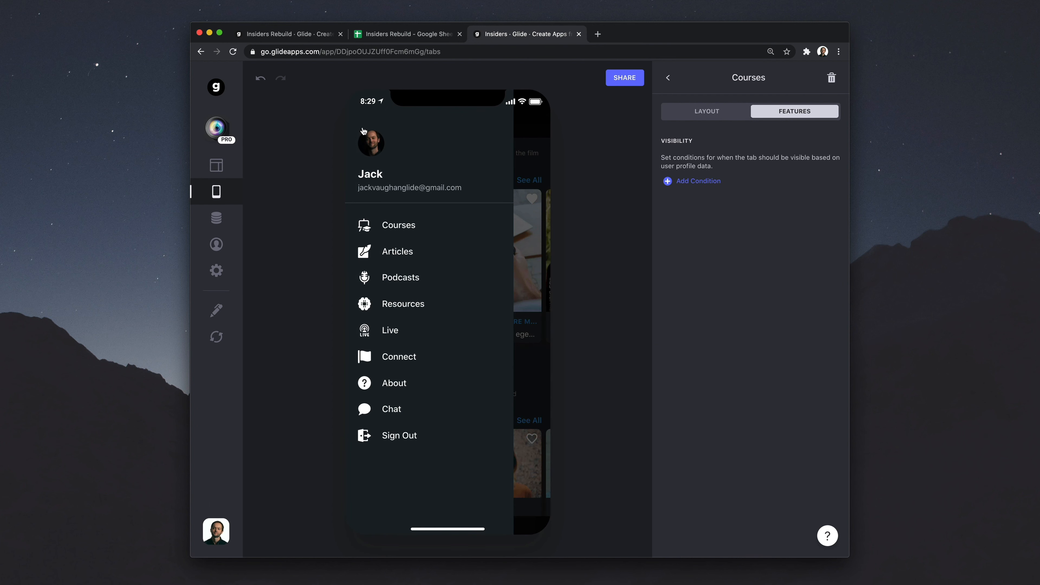
pyautogui.click(395, 227)
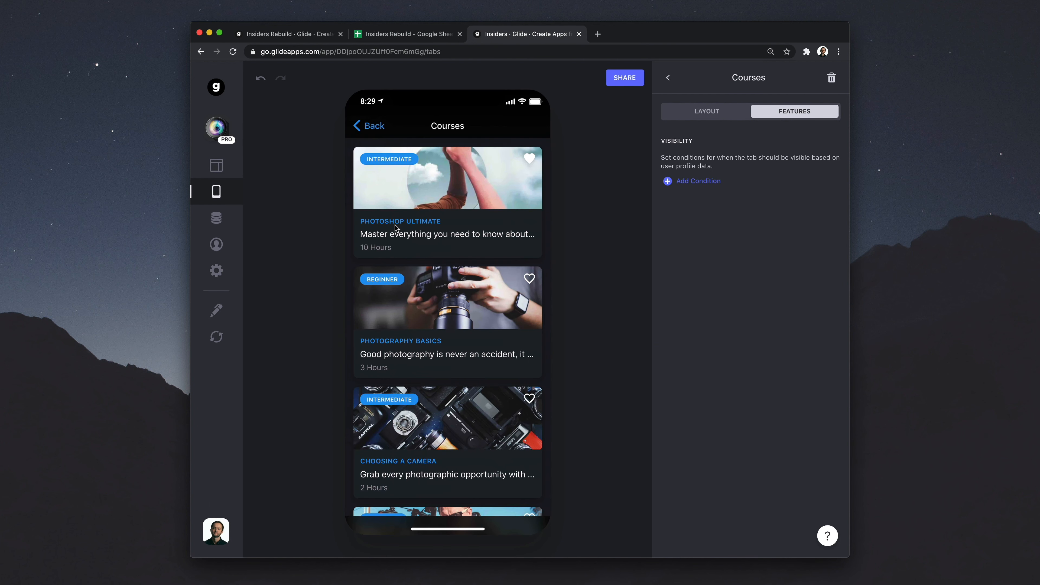
pyautogui.scroll(-5, 395, 225)
pyautogui.scroll(-3, 396, 227)
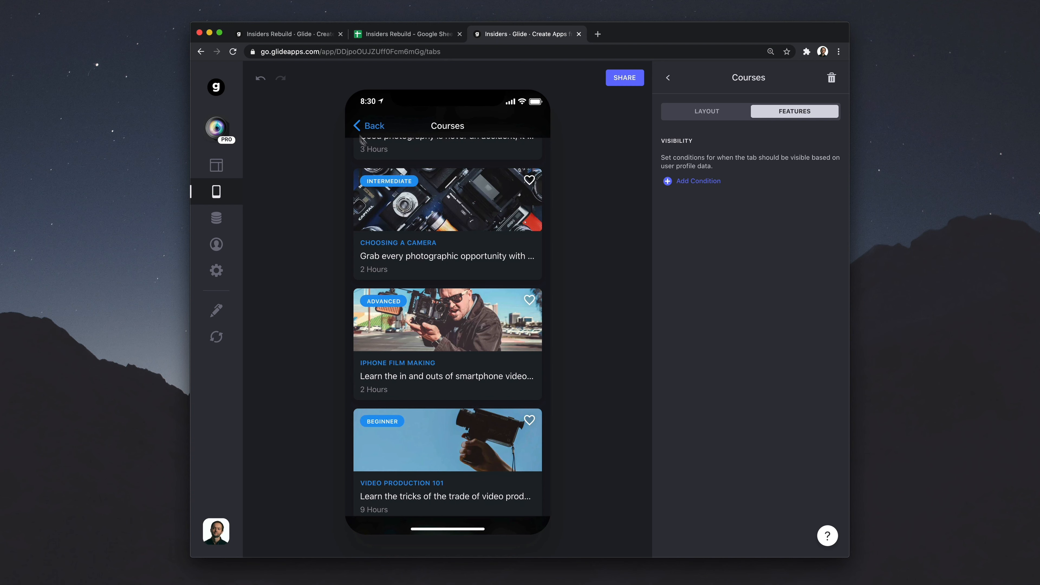
# In the Insiders Rebuild app, set the Courses layout style to Cards and the card details to Length
pyautogui.click(313, 36)
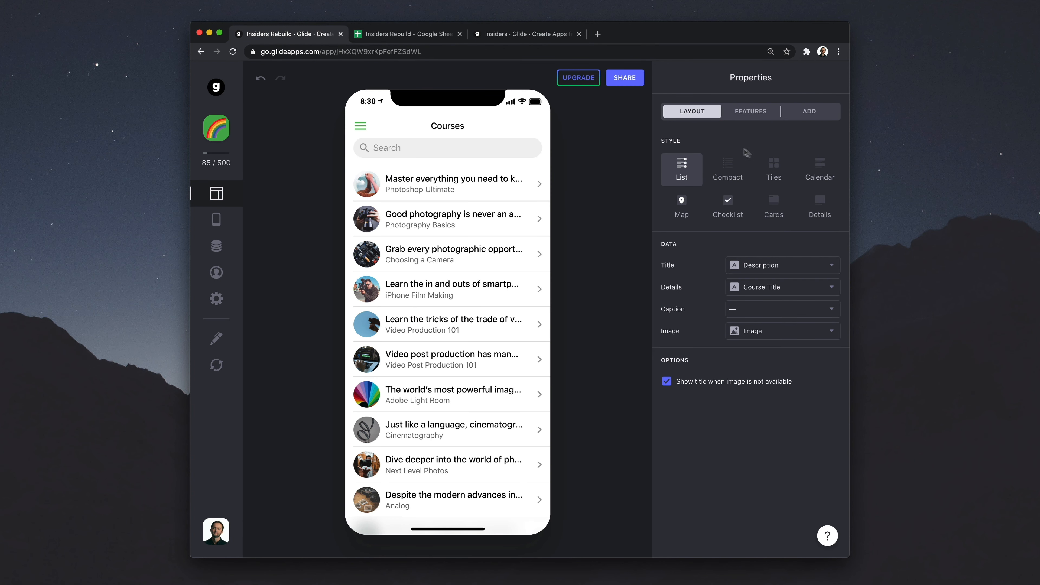
pyautogui.click(783, 211)
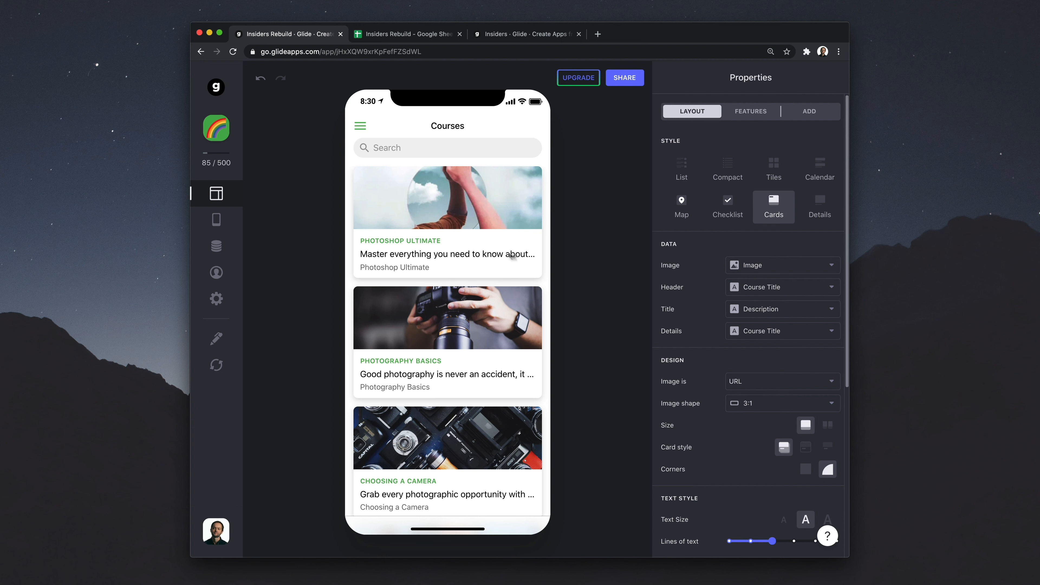
pyautogui.click(772, 333)
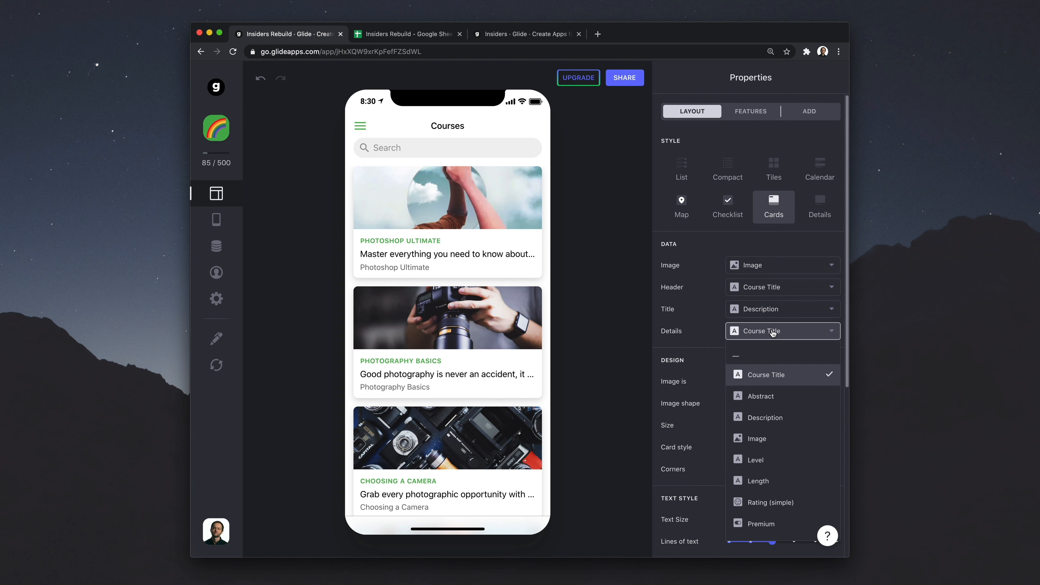
pyautogui.click(766, 480)
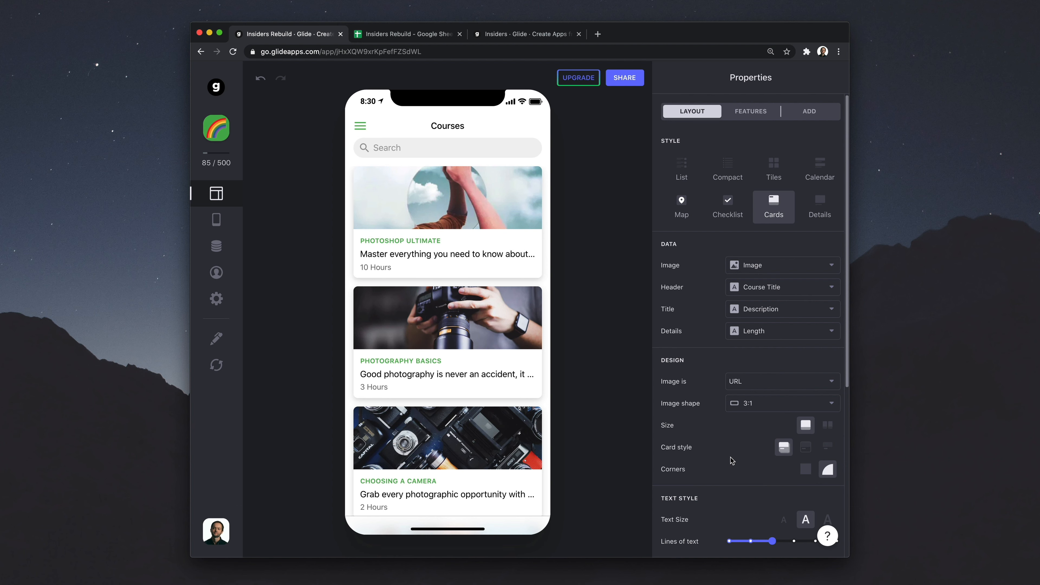
# Add a Favorite button overlay to the Courses cards
pyautogui.scroll(-1, 699, 377)
pyautogui.scroll(-6, 698, 377)
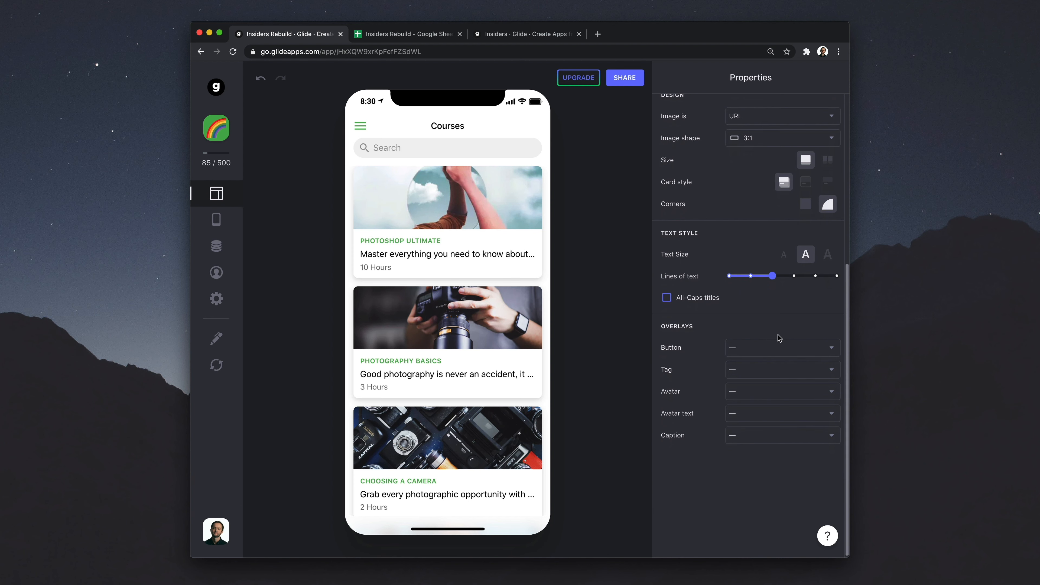
pyautogui.click(781, 348)
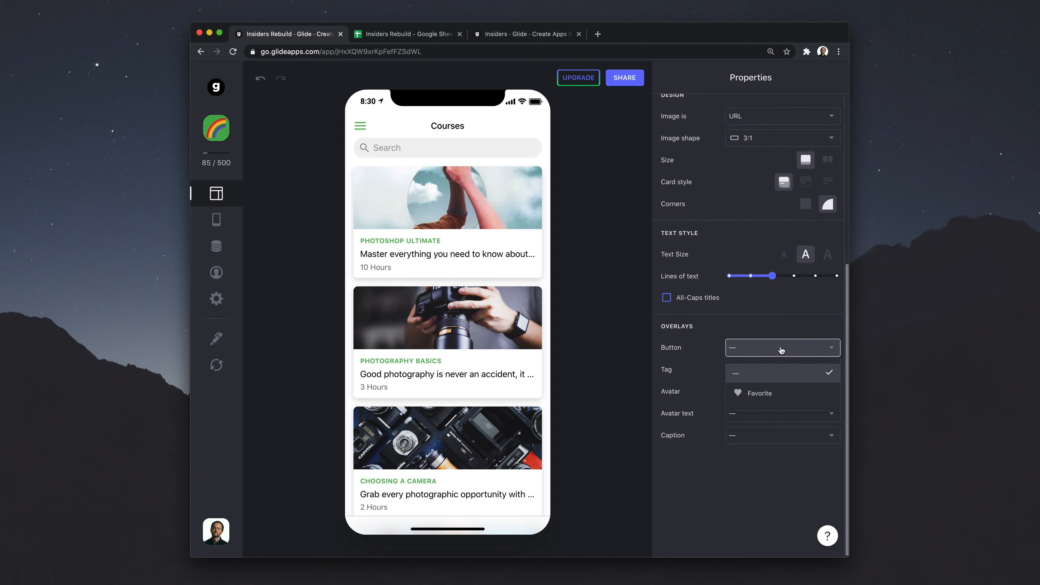
pyautogui.click(782, 397)
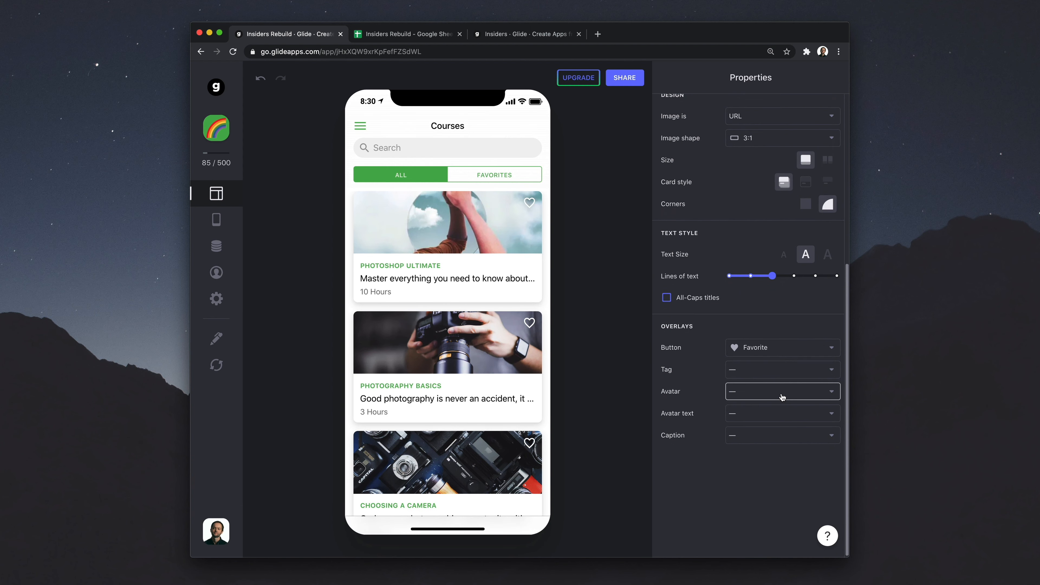
# Test favorites in the preview by favoriting Photoshop Ultimate, checking the favorites list, unfavoriting it and returning to all courses
pyautogui.click(489, 181)
pyautogui.click(415, 180)
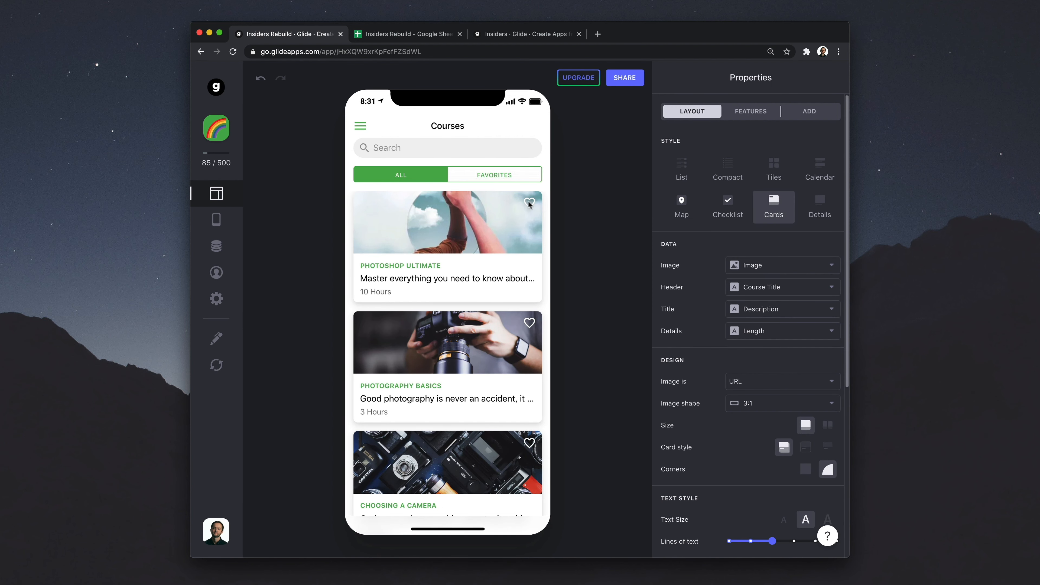
pyautogui.click(524, 181)
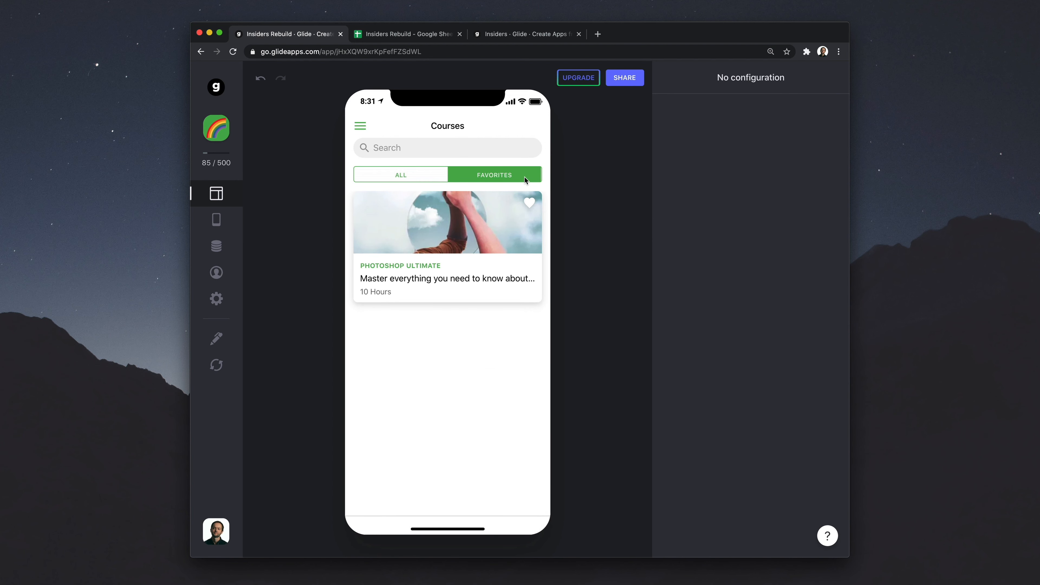
pyautogui.click(529, 202)
pyautogui.click(419, 176)
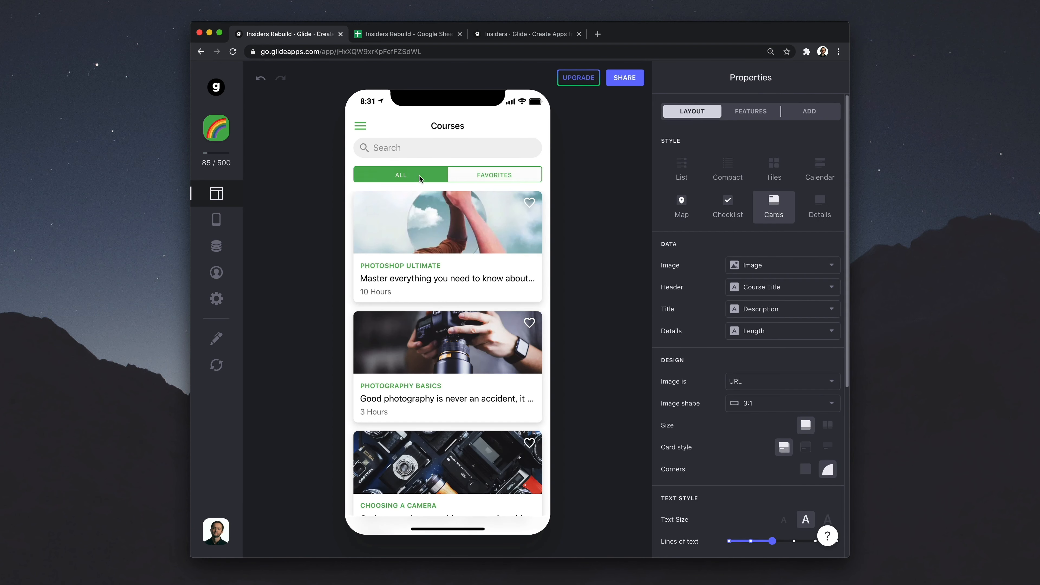
# Add a Tag overlay showing the Level column to the Courses cards
pyautogui.scroll(-6, 706, 385)
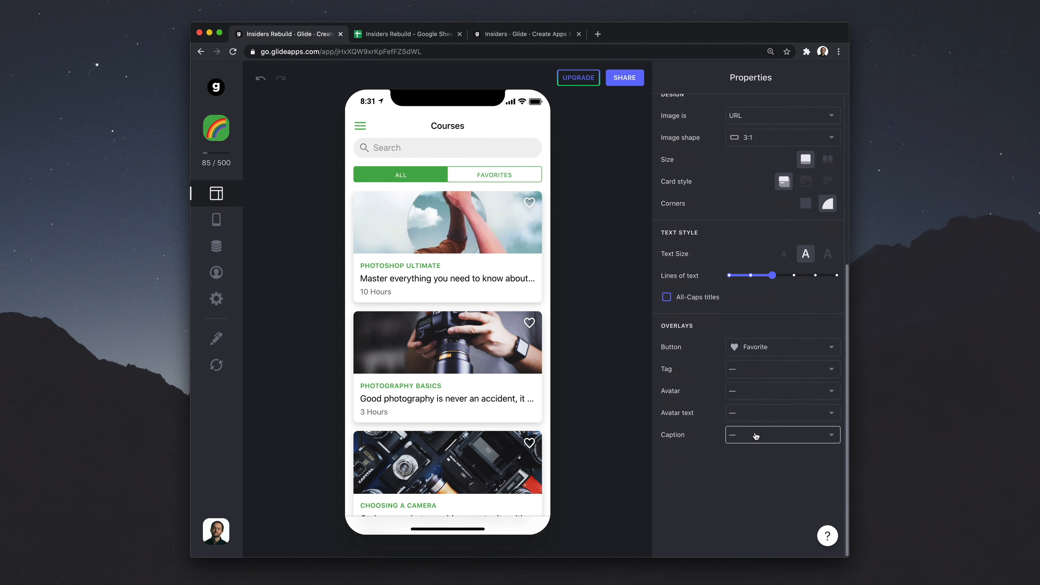
pyautogui.click(756, 376)
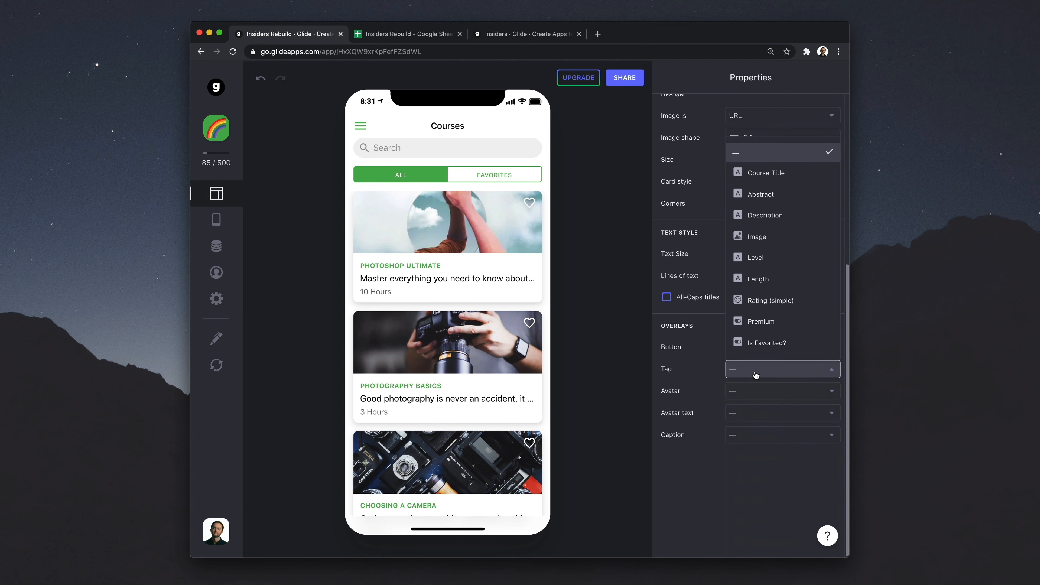
pyautogui.click(753, 256)
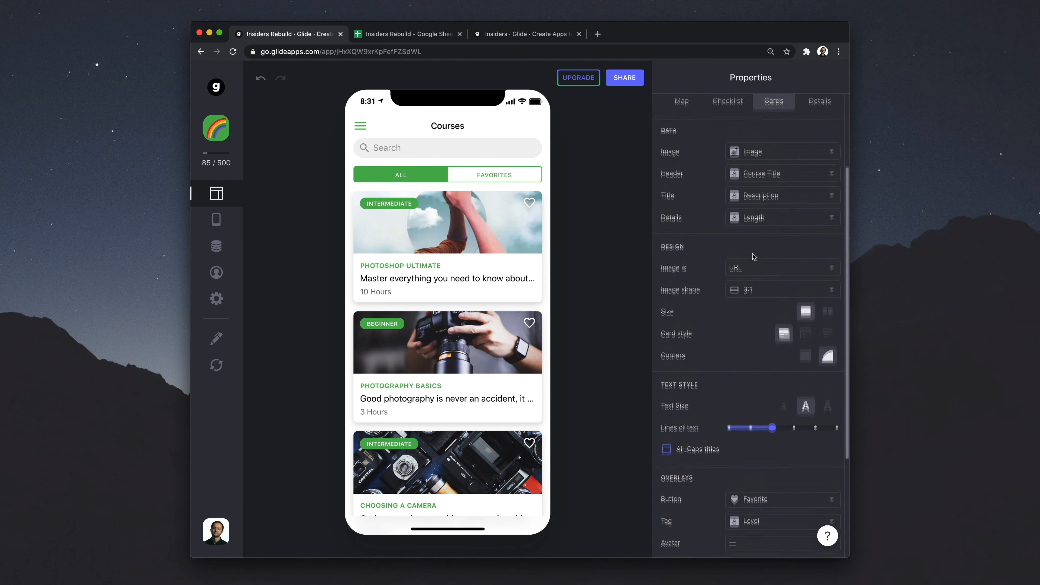
# Try the half-size cards and the Outline card style on Courses, and restore the full-size default style
pyautogui.scroll(2, 813, 428)
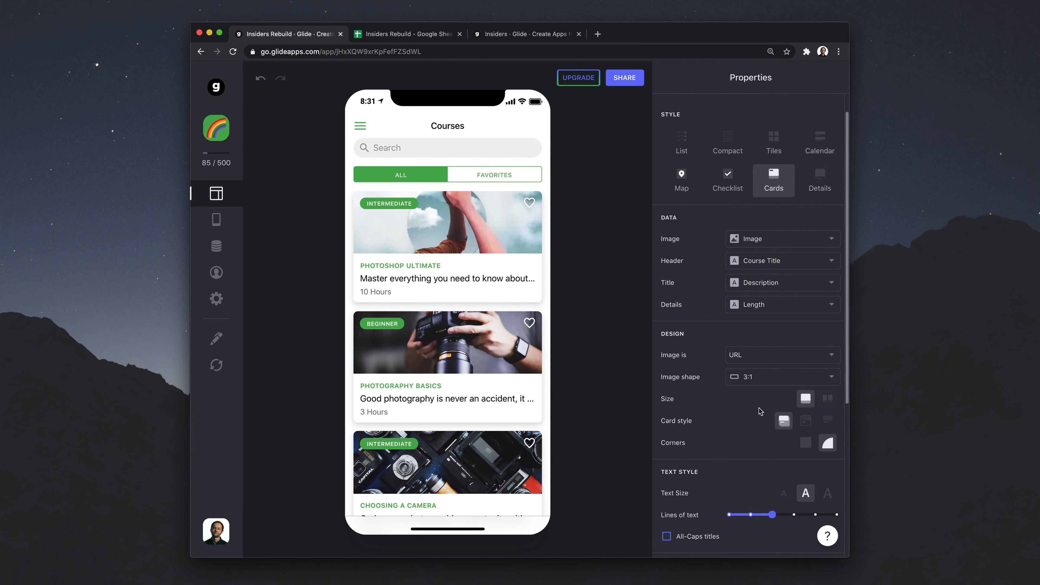
pyautogui.click(827, 400)
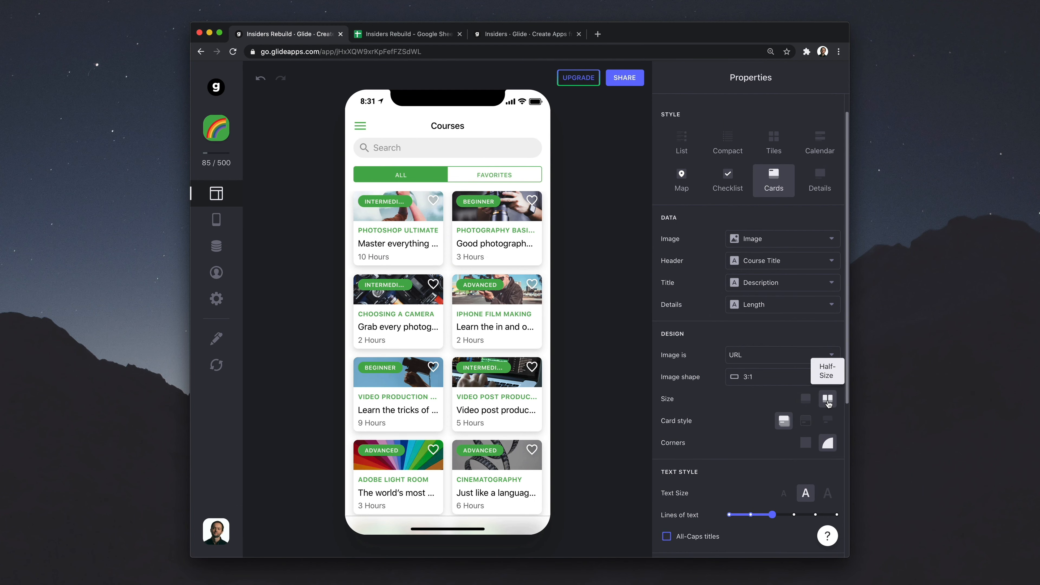
pyautogui.click(805, 422)
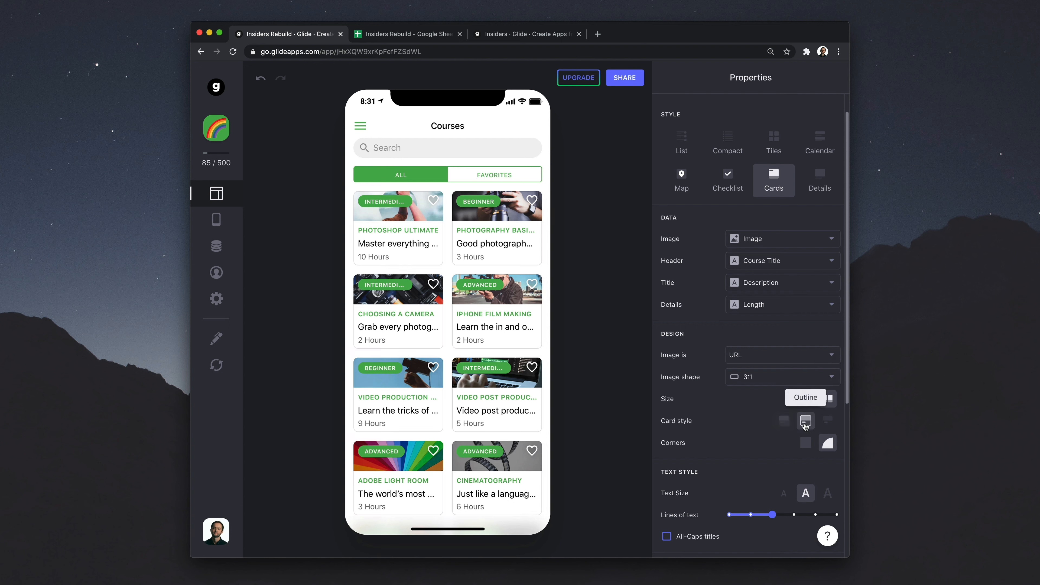
pyautogui.click(784, 422)
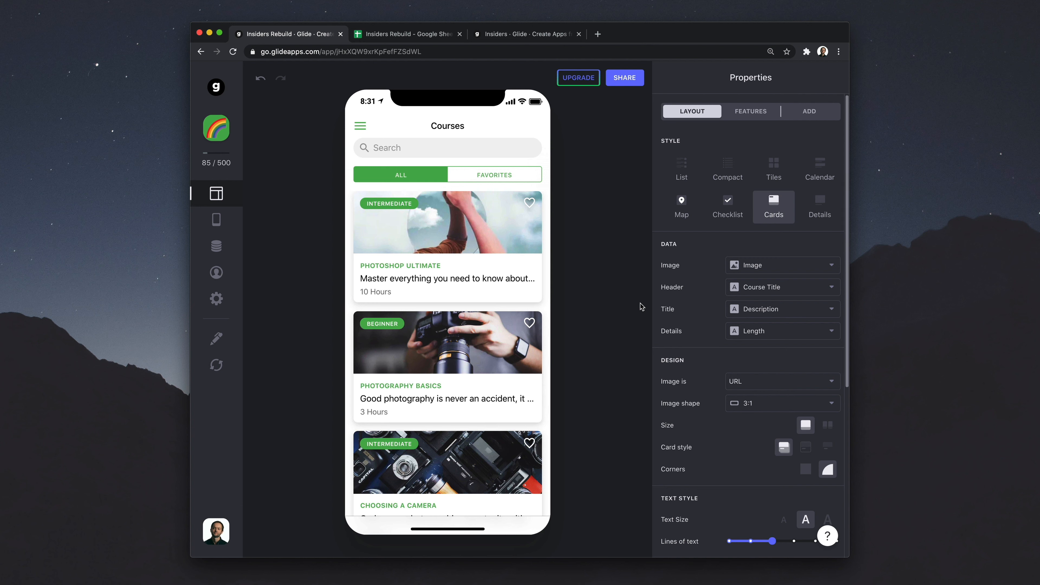
# Open the Photoshop Ultimate details in the rebuild, and examine the same screen's layout and components in the finished Insiders app
pyautogui.click(525, 260)
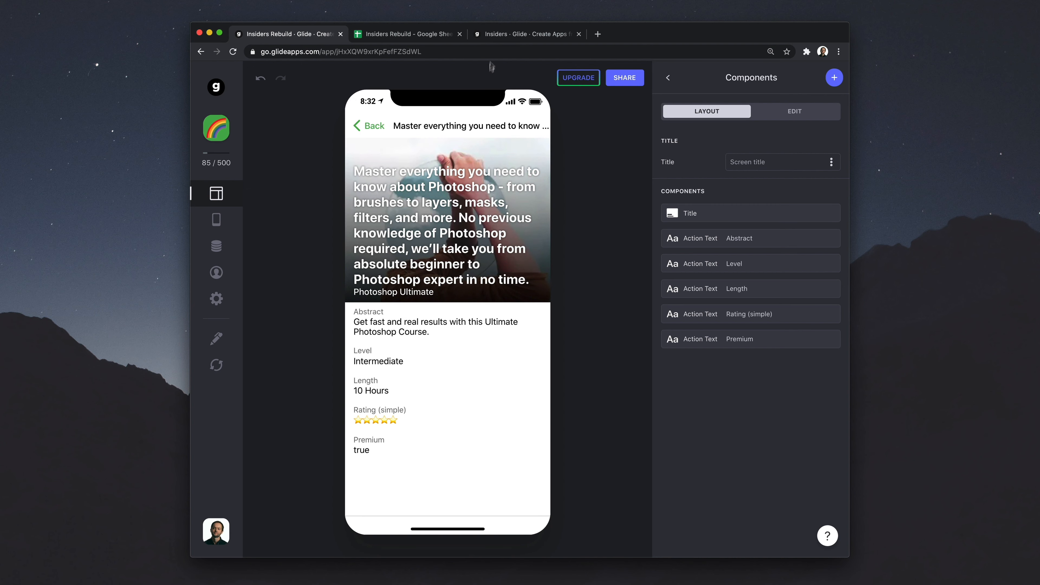
pyautogui.click(506, 32)
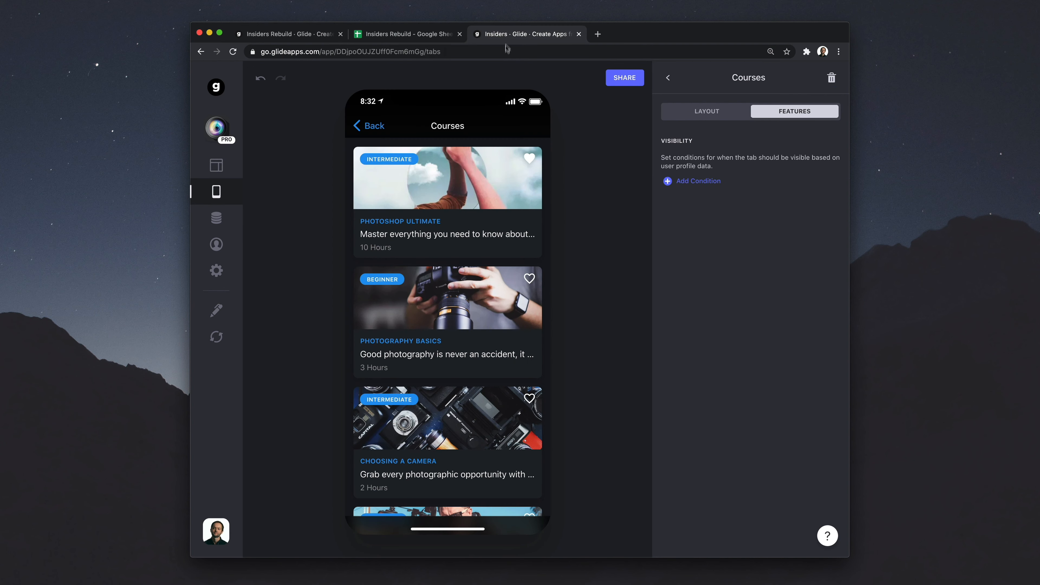
pyautogui.click(407, 222)
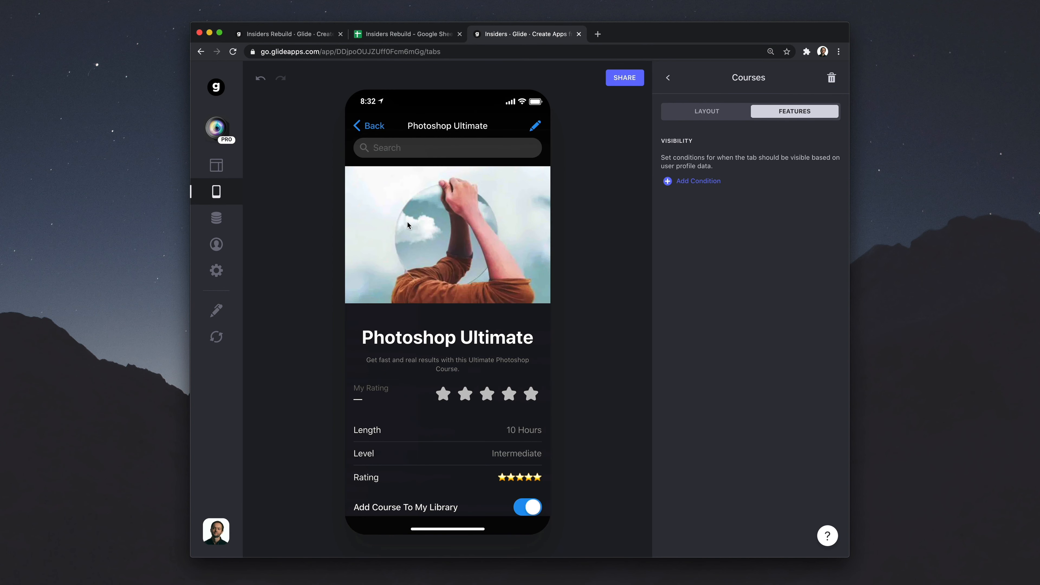
pyautogui.scroll(-2, 407, 222)
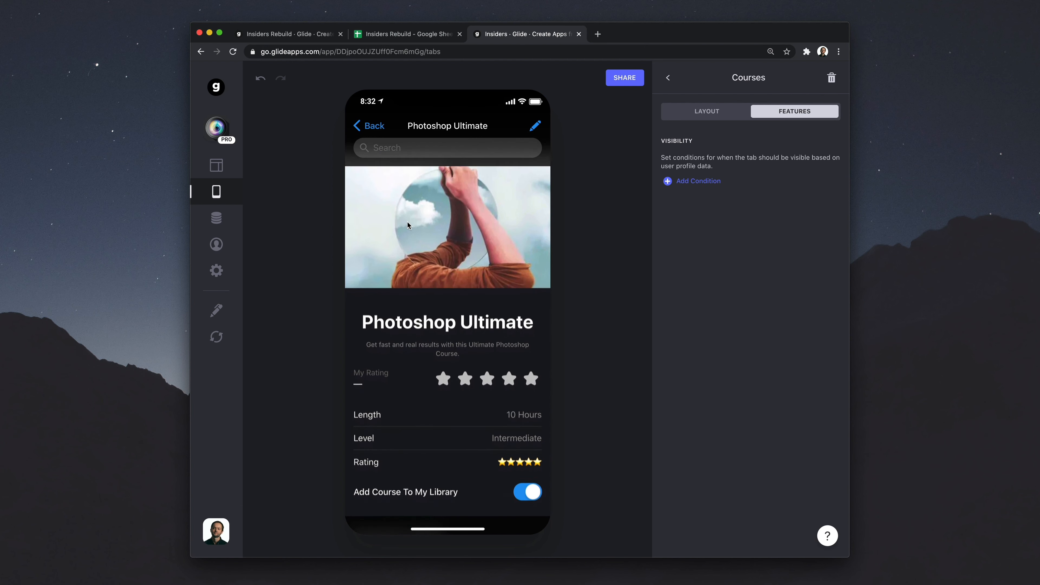
pyautogui.click(212, 168)
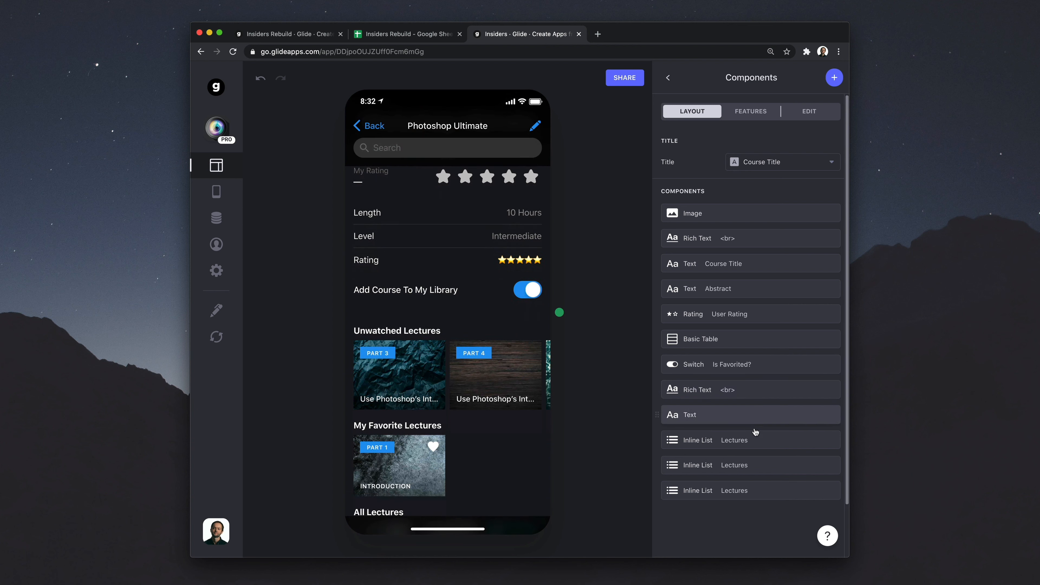
pyautogui.scroll(-5, 478, 389)
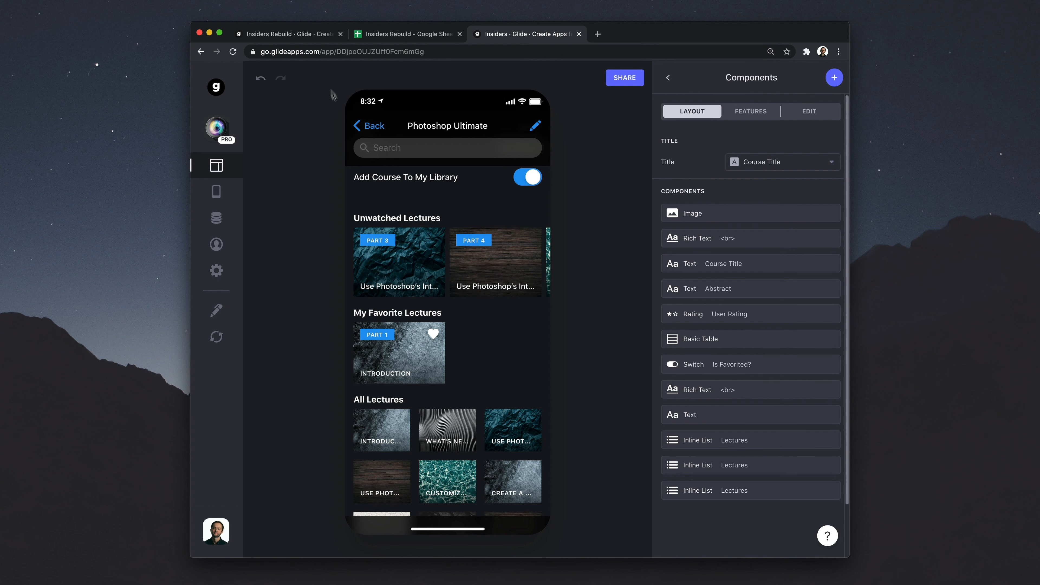
# In the Insiders Rebuild app, delete all the default components from the course details screen
pyautogui.click(308, 37)
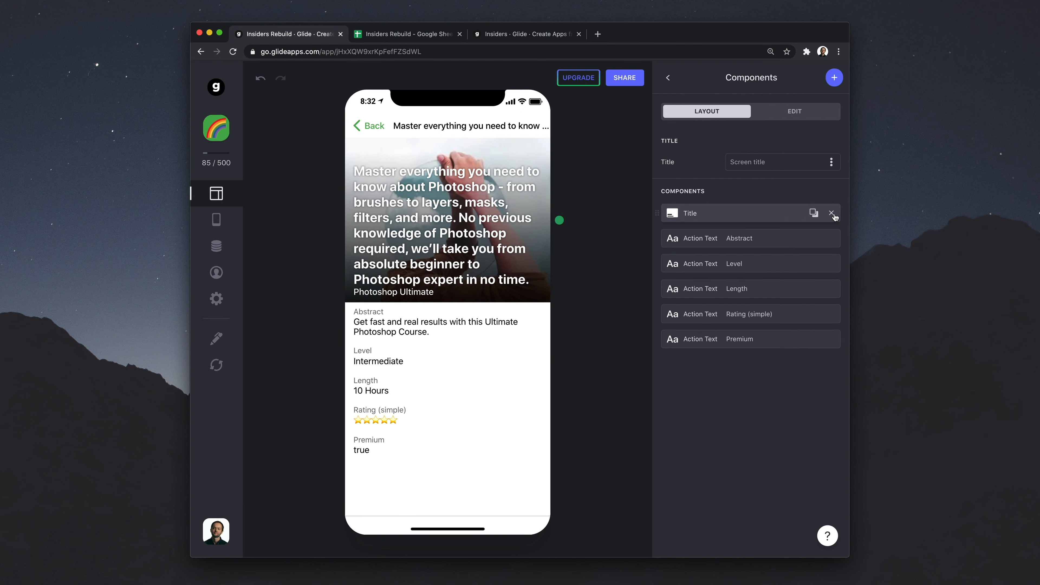
pyautogui.click(832, 213)
pyautogui.click(831, 213)
pyautogui.click(832, 213)
pyautogui.click(831, 214)
pyautogui.click(832, 213)
pyautogui.click(832, 214)
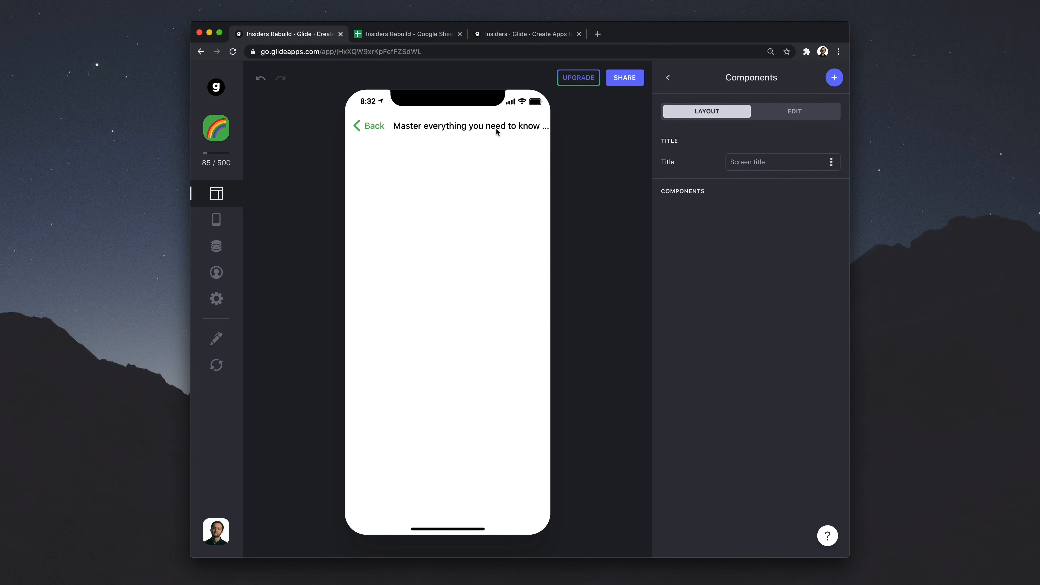
# Check the course details screen title in the finished Insiders app and compare it with Photoshop Ultimate in the Insiders Rebuild preview
pyautogui.click(521, 36)
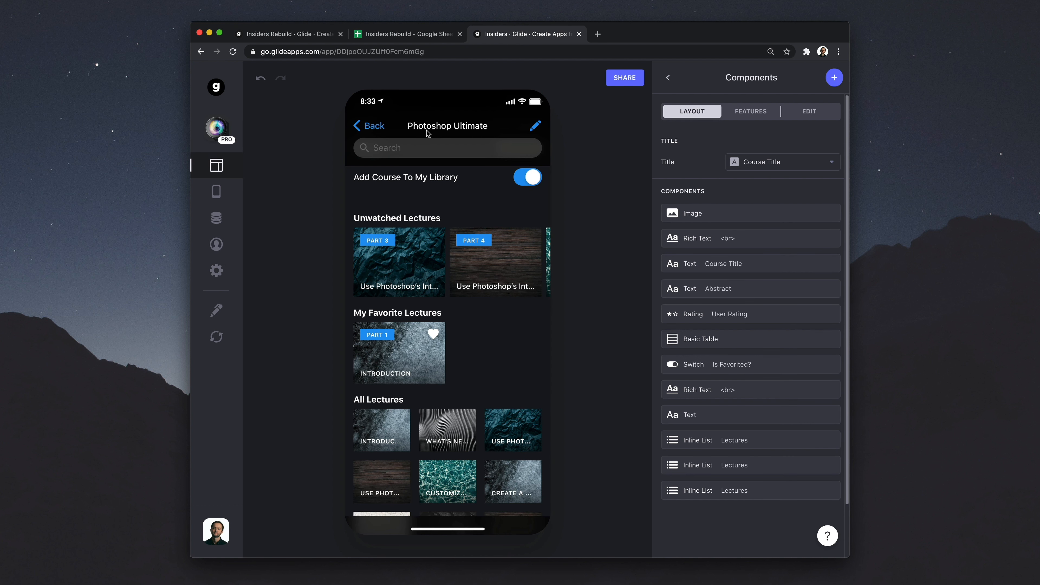
pyautogui.click(292, 37)
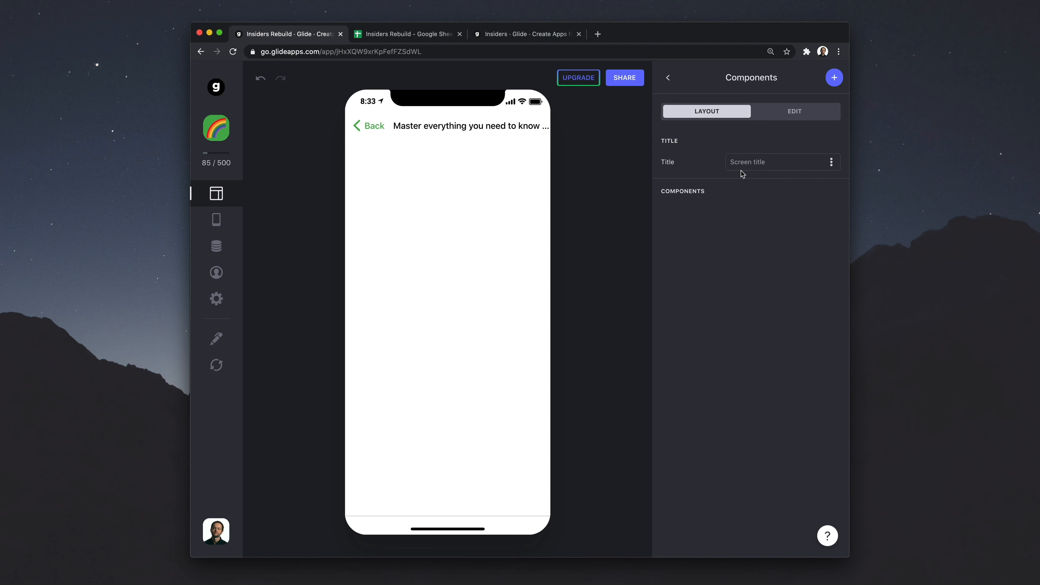
pyautogui.click(372, 124)
pyautogui.click(451, 247)
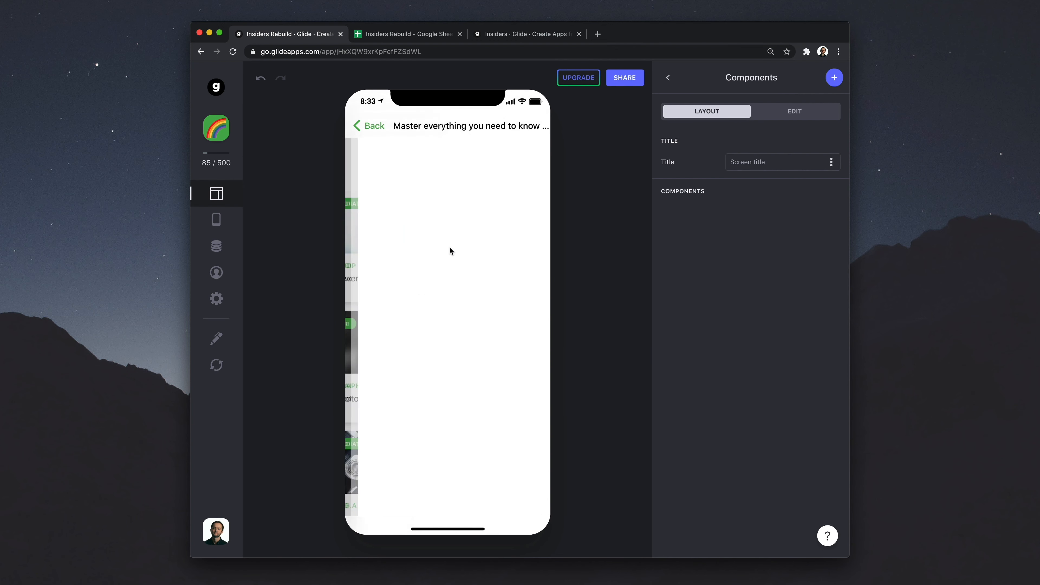
# Try the fixed text "Same" as the course details screen title and test it on Photography Basics in the preview
pyautogui.click(755, 163)
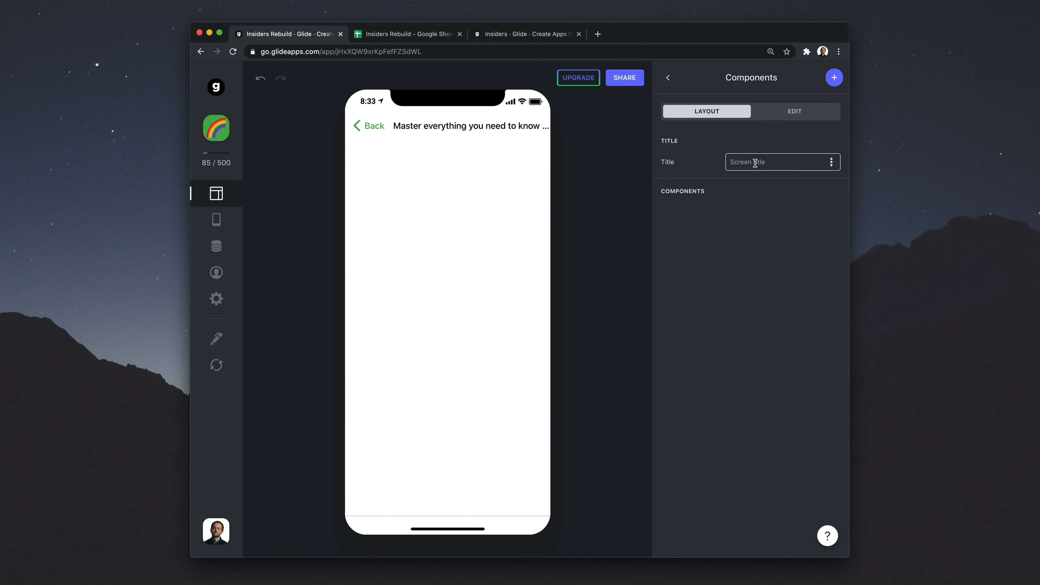
pyautogui.write('Same')
pyautogui.click(371, 125)
pyautogui.click(465, 356)
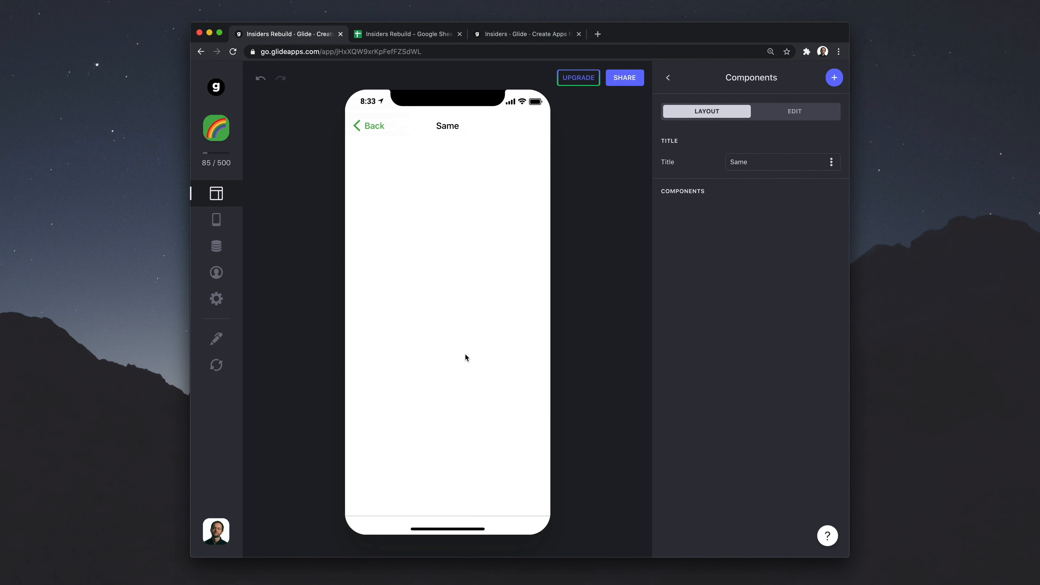
pyautogui.click(366, 124)
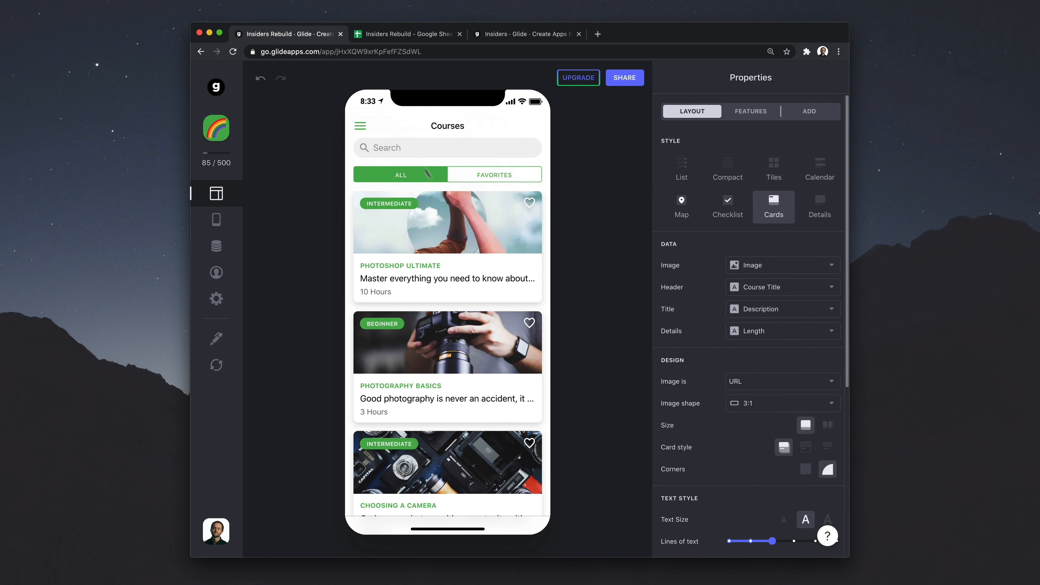
# Clear the fixed screen title from the course details, link it to the Course Title column and return to the course list
pyautogui.click(460, 225)
pyautogui.click(785, 165)
pyautogui.press('super+a')
pyautogui.press('BackSpace')
pyautogui.click(831, 163)
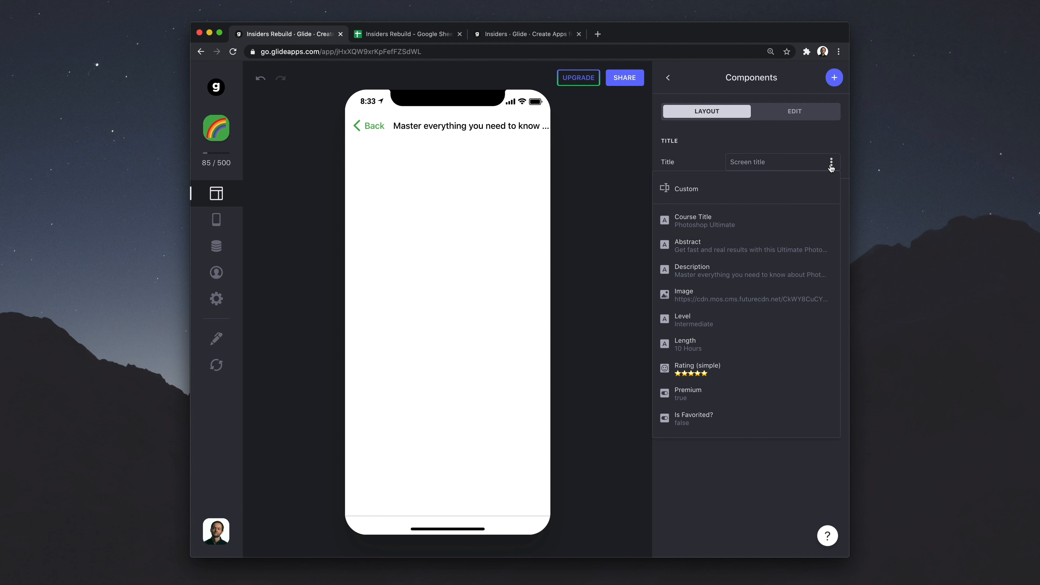
pyautogui.click(753, 226)
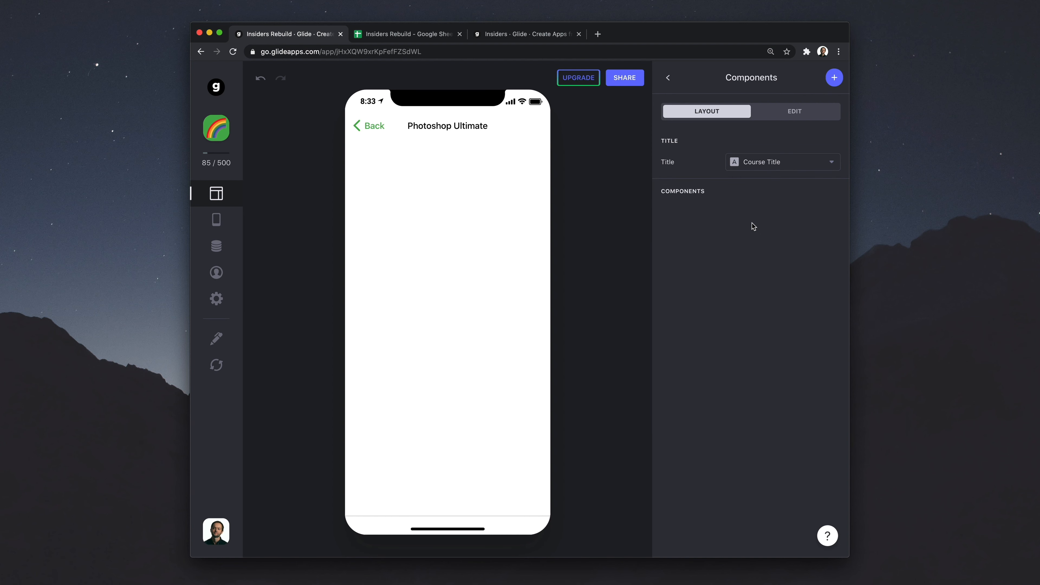
pyautogui.click(370, 126)
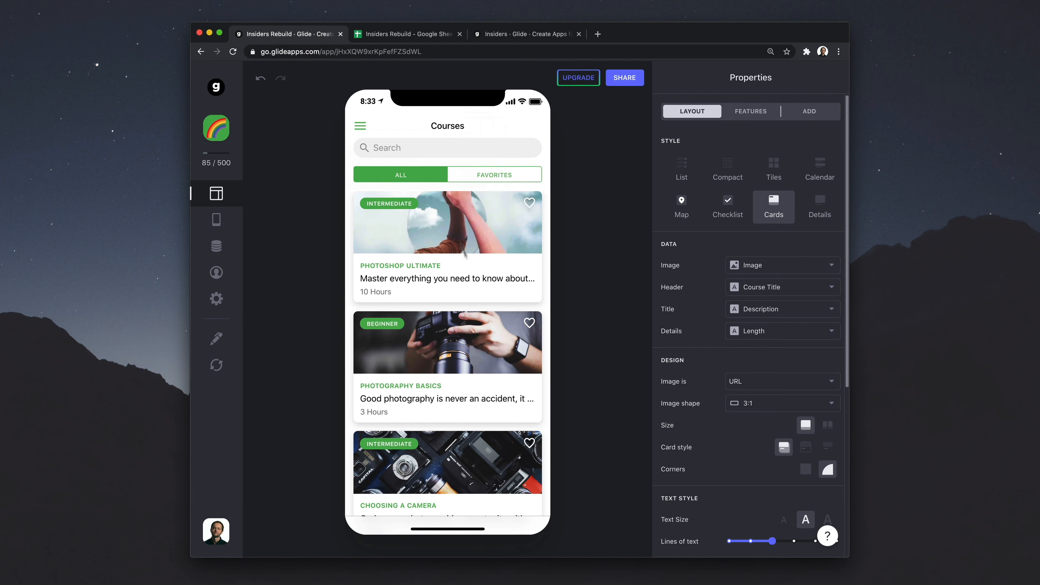